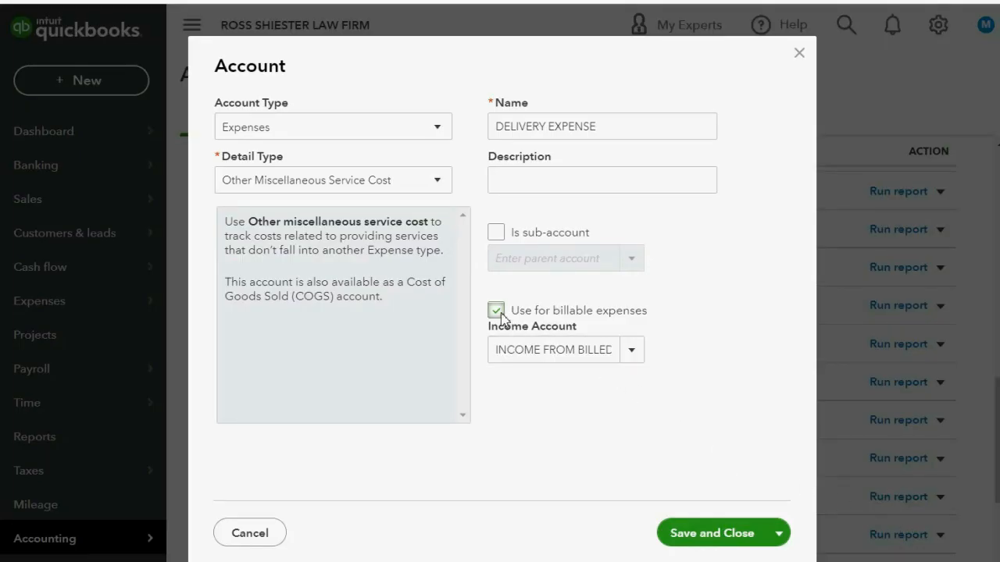
- Turn off use for billable expenses on the DELIVERY EXPENSE account and save the account
click(496, 310)
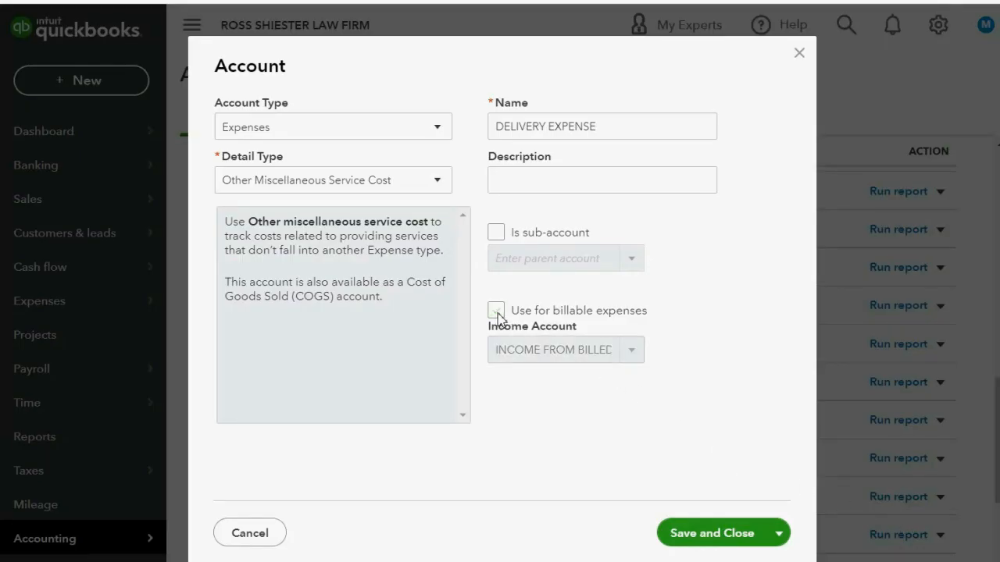
click(696, 534)
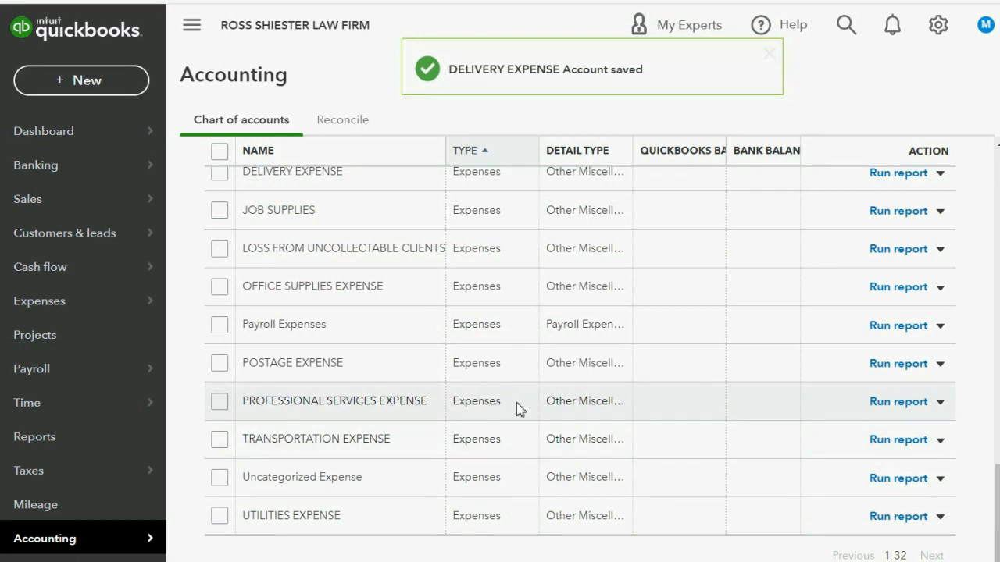
- Edit the PROFESSIONAL SERVICES EXPENSE account to turn off use for billable expenses, and save it
click(940, 404)
click(919, 423)
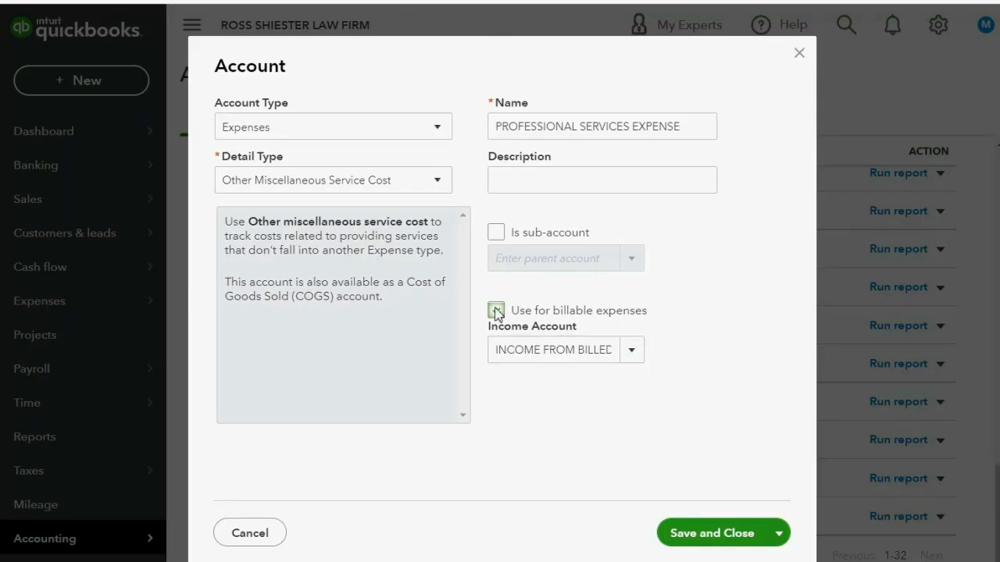
click(496, 312)
click(694, 536)
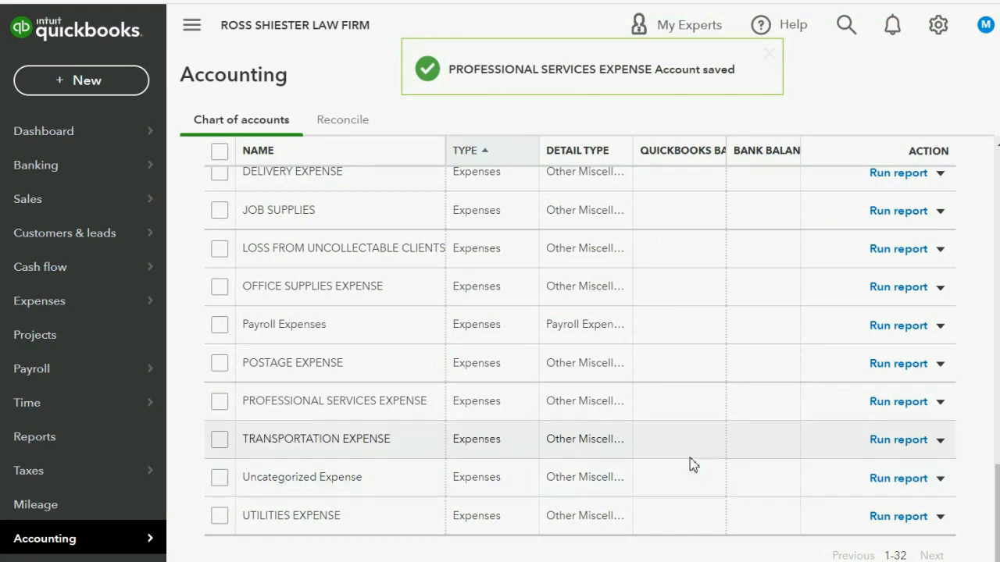
scroll(691, 464, up, 1)
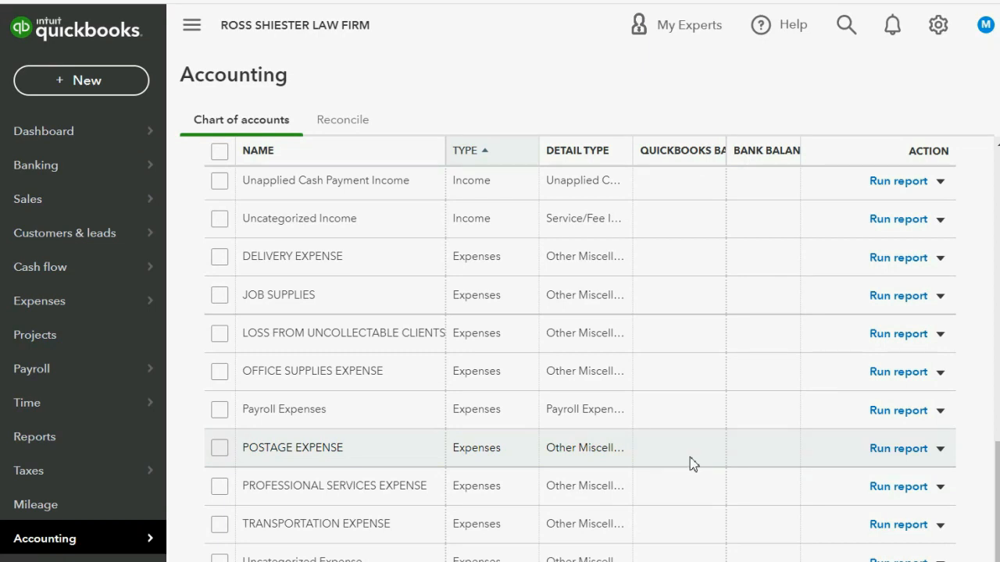
- In the company's bills and expenses settings, turn off tracking billable expenses and items as income, and save the change
click(940, 28)
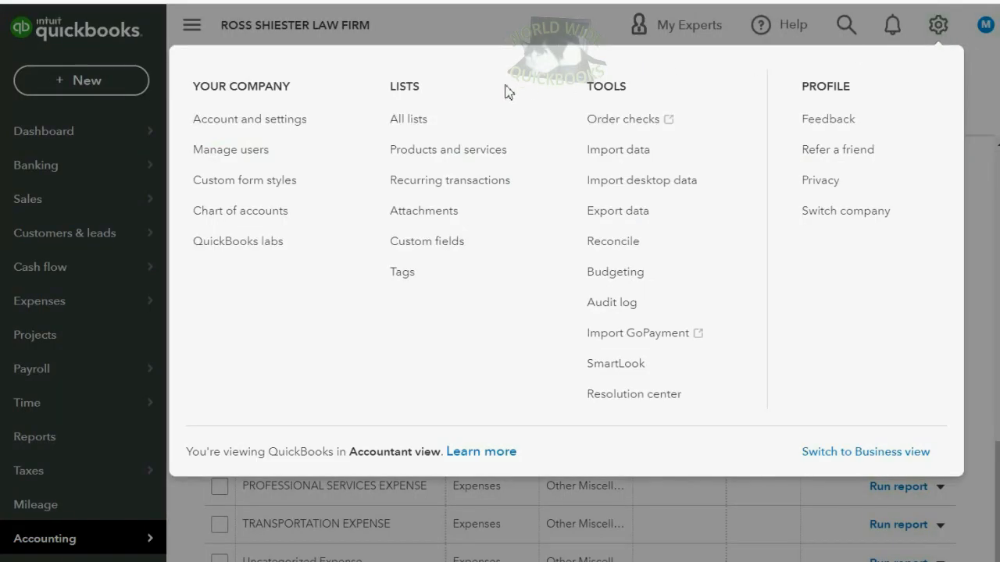
click(316, 122)
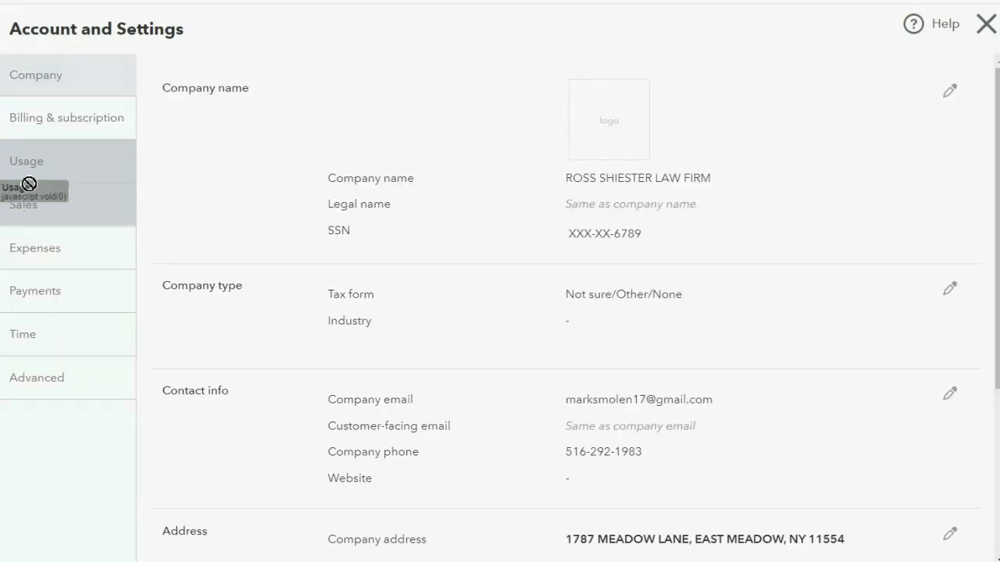
click(46, 250)
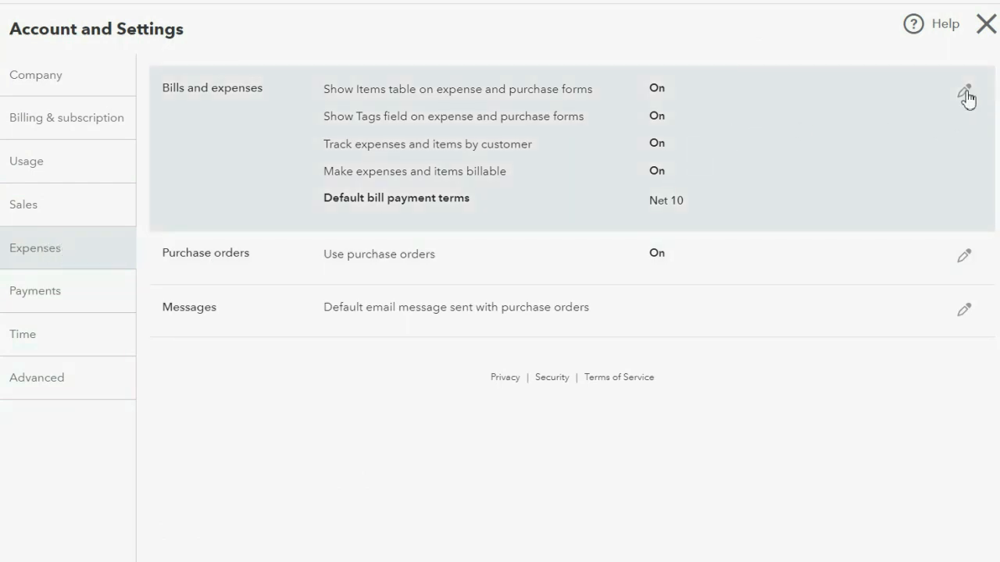
click(964, 92)
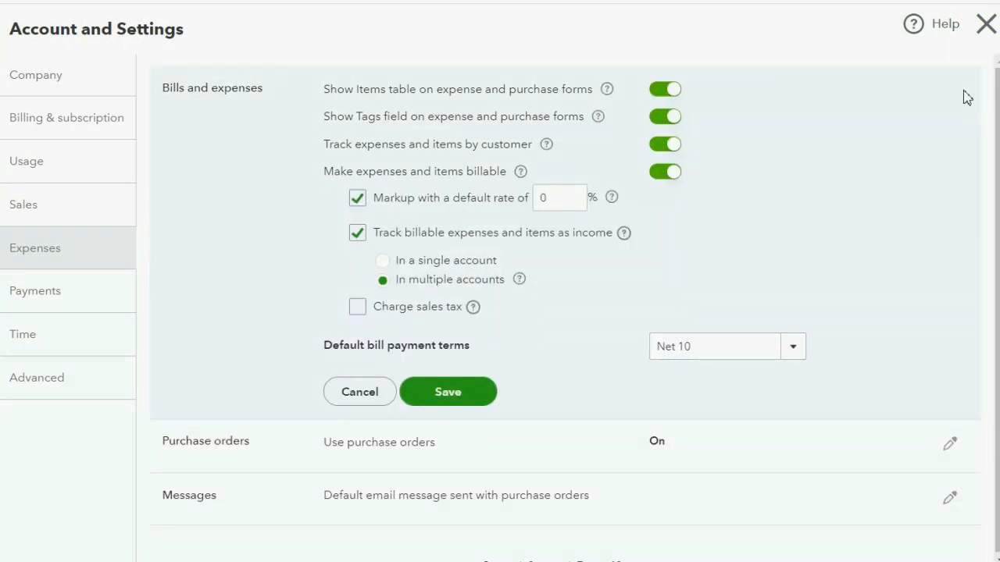
click(357, 233)
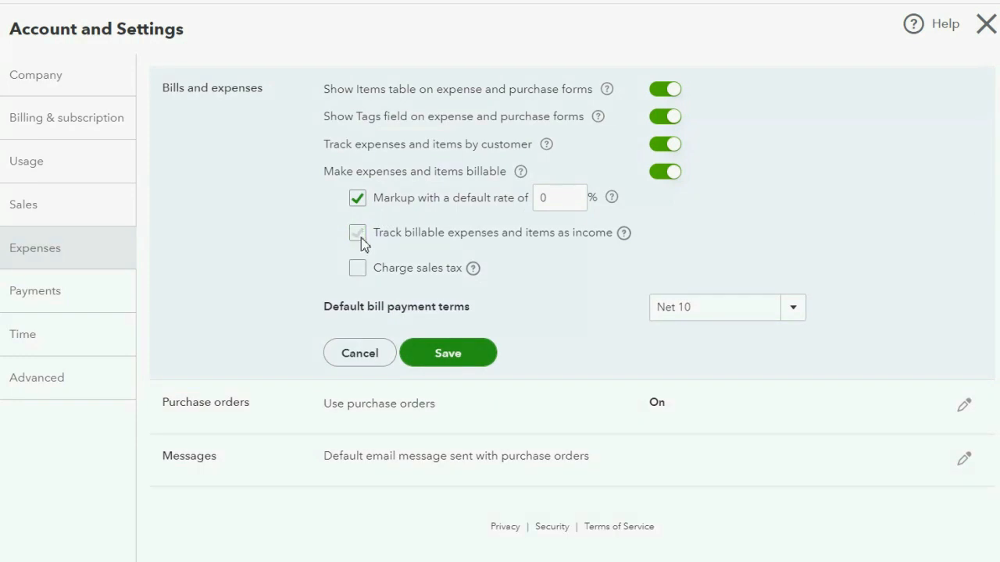
click(439, 351)
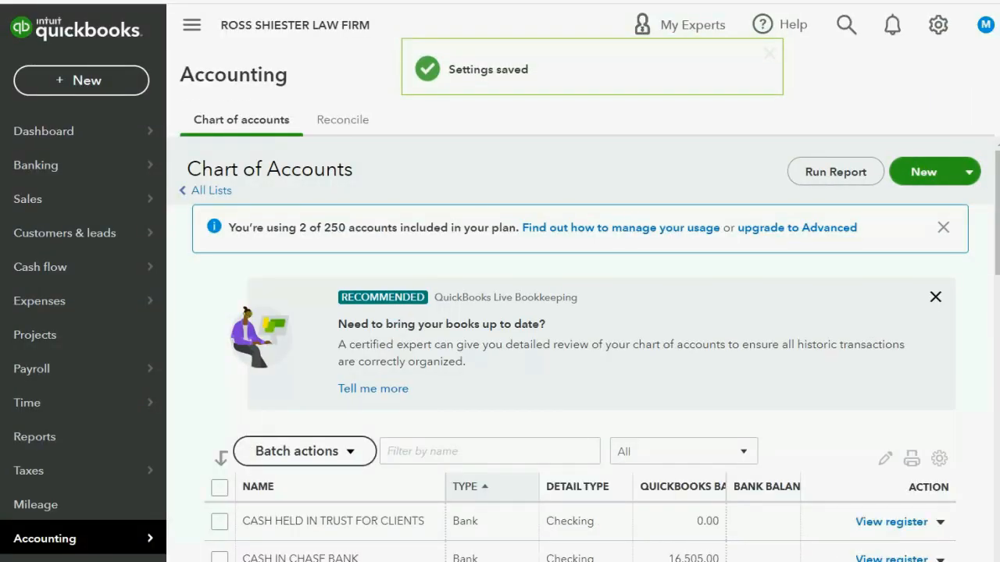
click(582, 523)
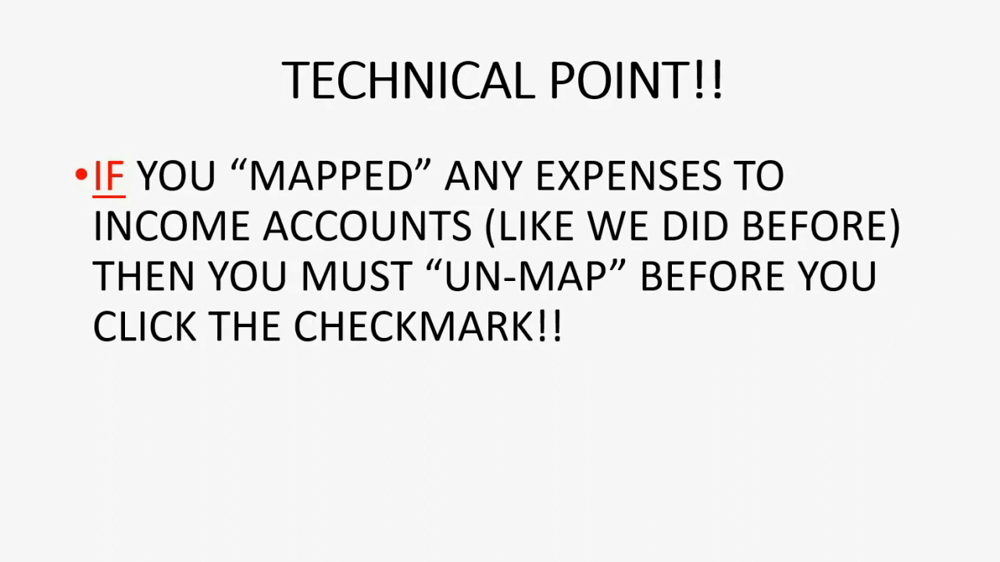
click(881, 128)
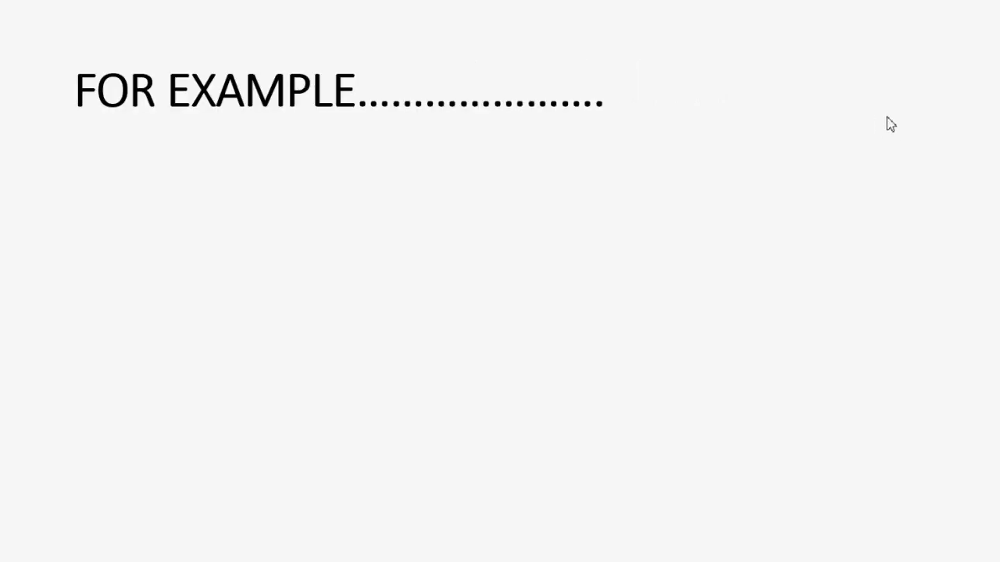
click(887, 117)
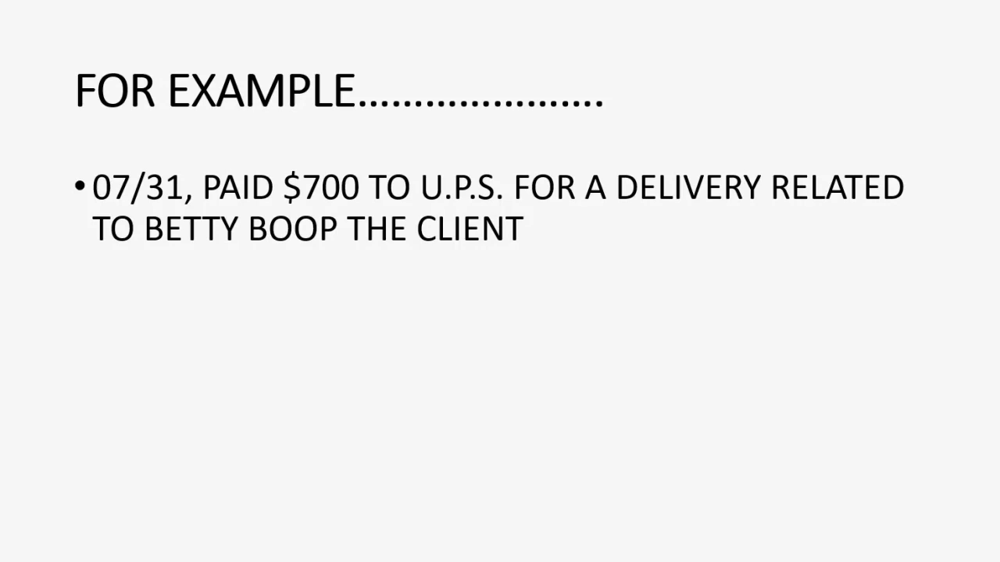
key(Right)
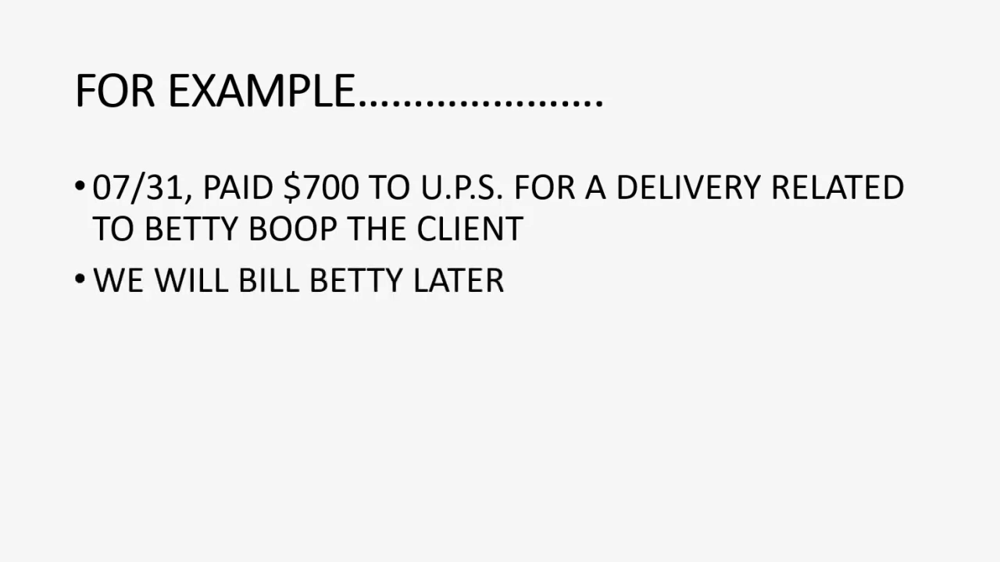
key(Right)
key(Left)
key(alt+Tab)
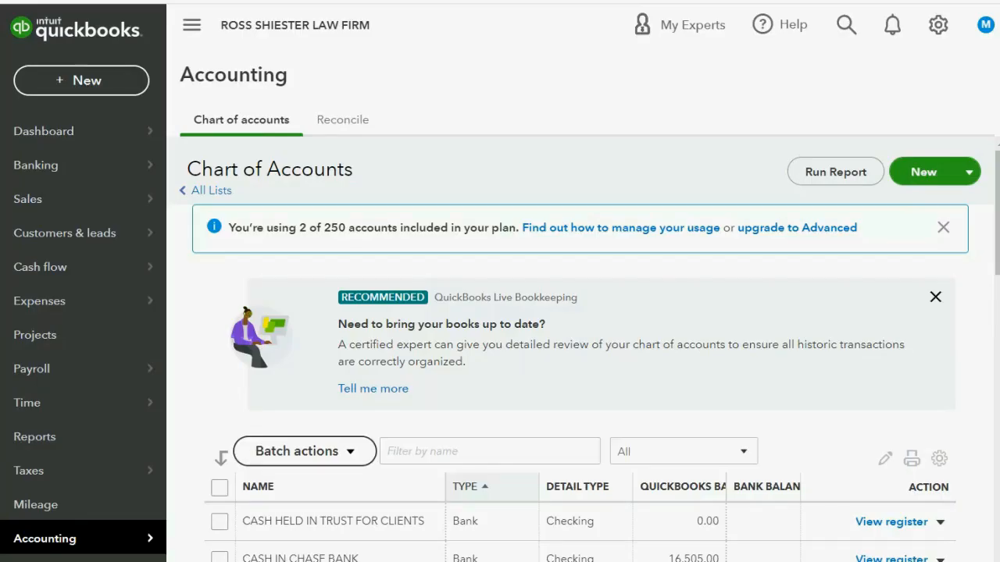
- Create a new vendor expense and set its payment date to 07/31/2021
click(83, 82)
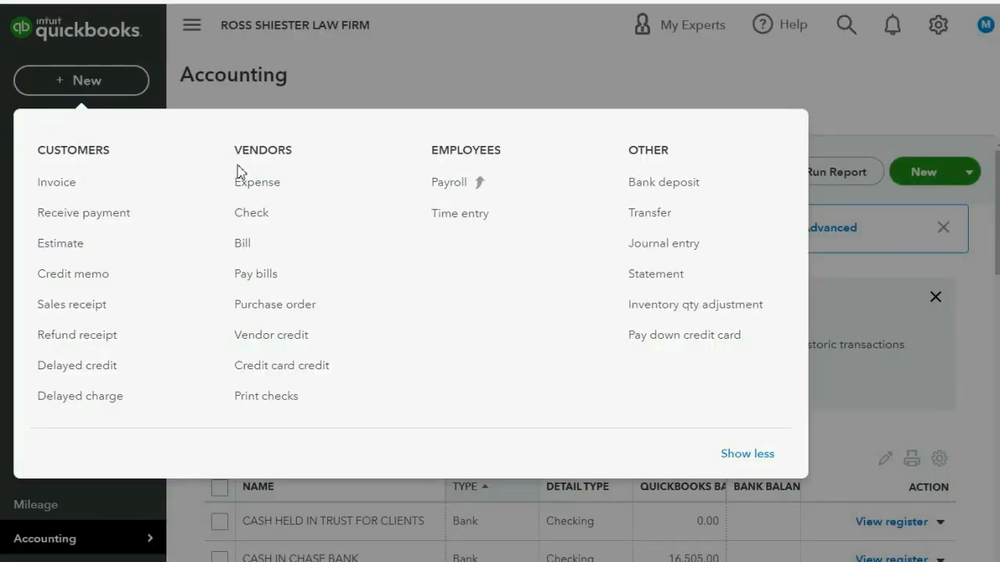
click(251, 183)
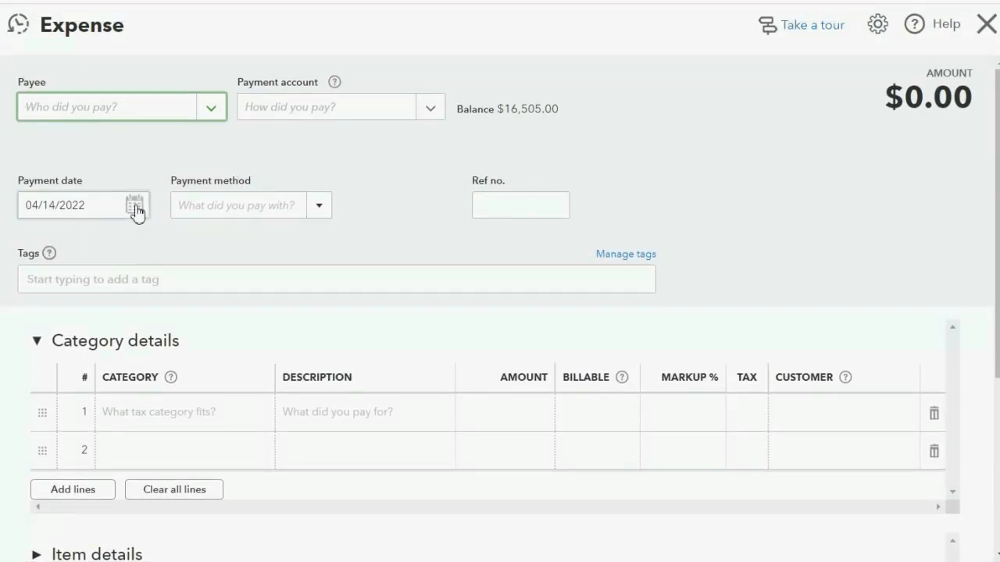
click(135, 208)
click(39, 250)
click(39, 250)
click(39, 250)
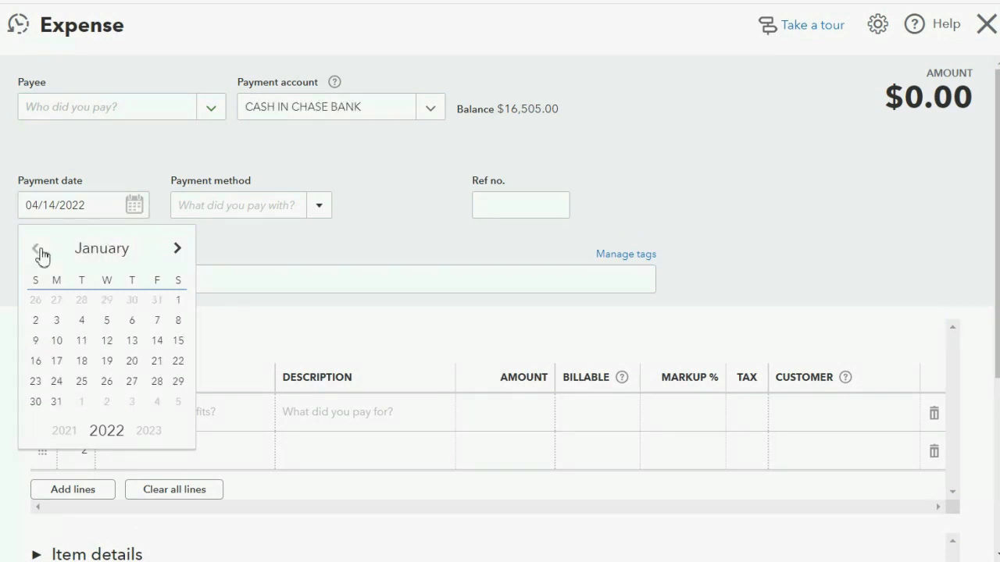
click(39, 250)
click(39, 250)
click(39, 250)
click(39, 250)
click(39, 250)
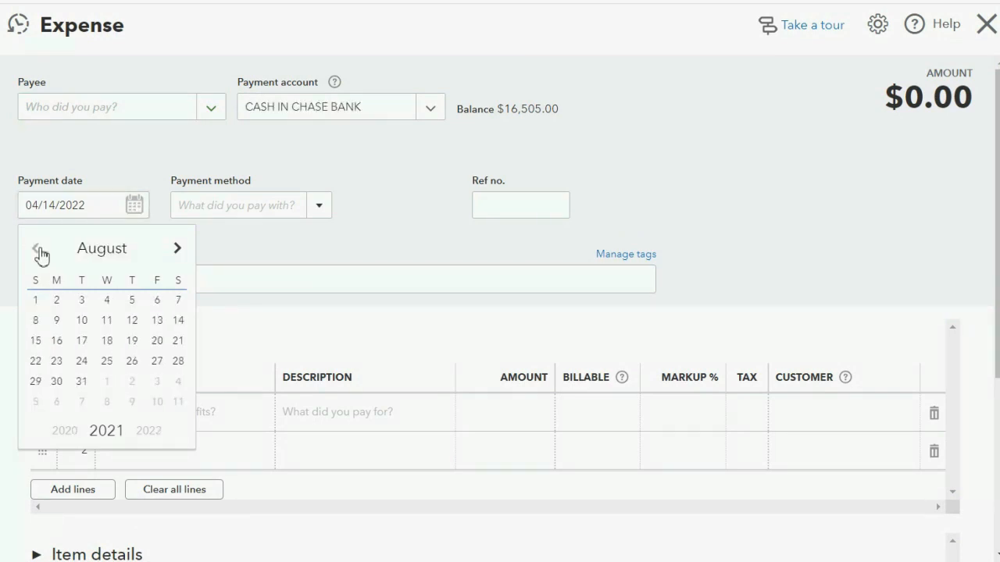
click(39, 252)
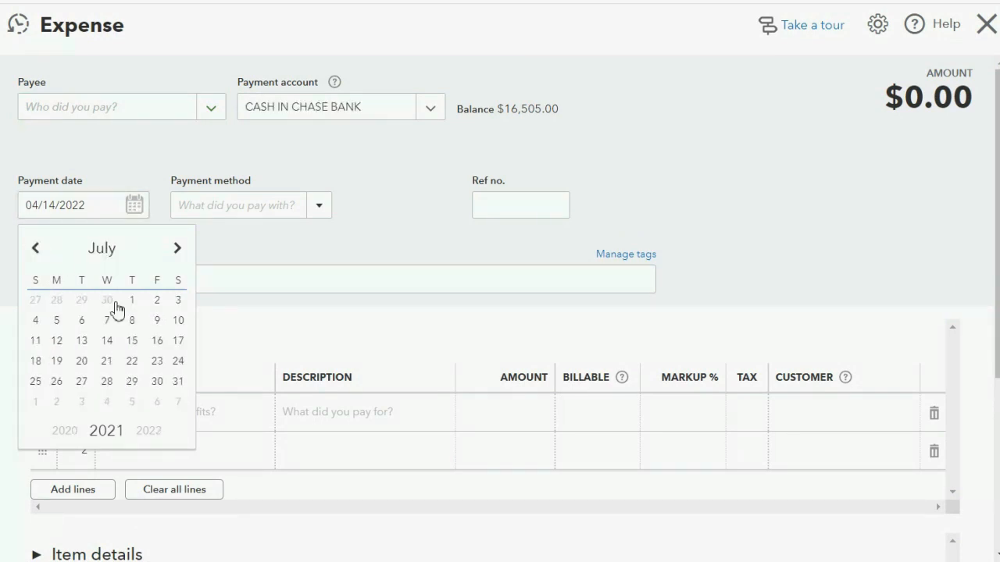
click(178, 382)
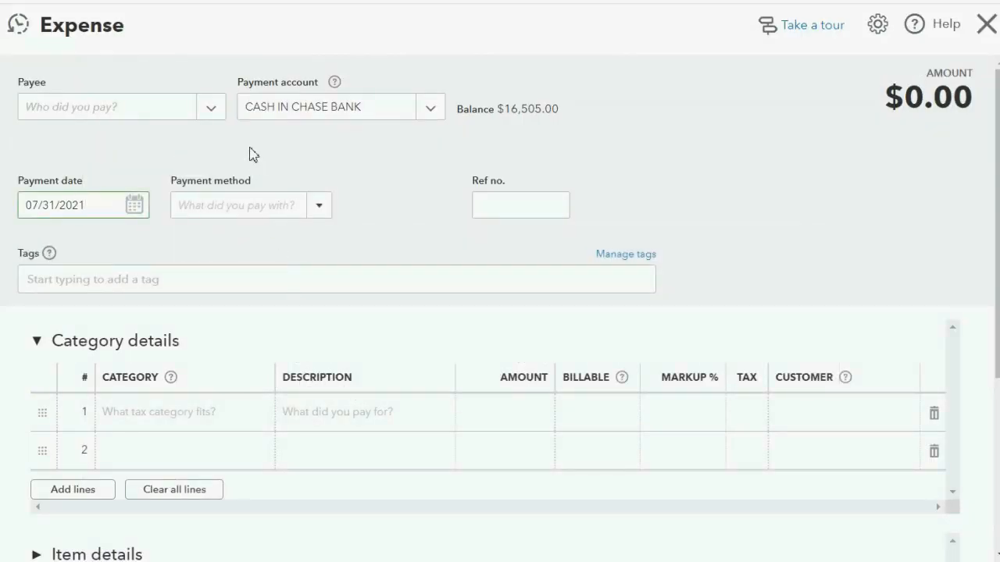
- Choose the existing vendor U.P.S. as the payee of the expense
click(213, 113)
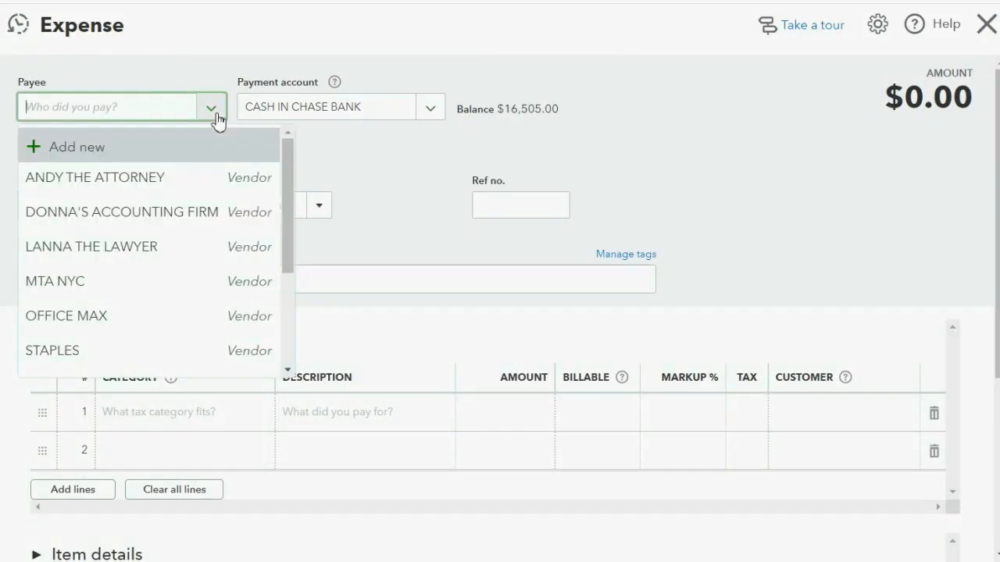
scroll(189, 258, down, 3)
click(186, 230)
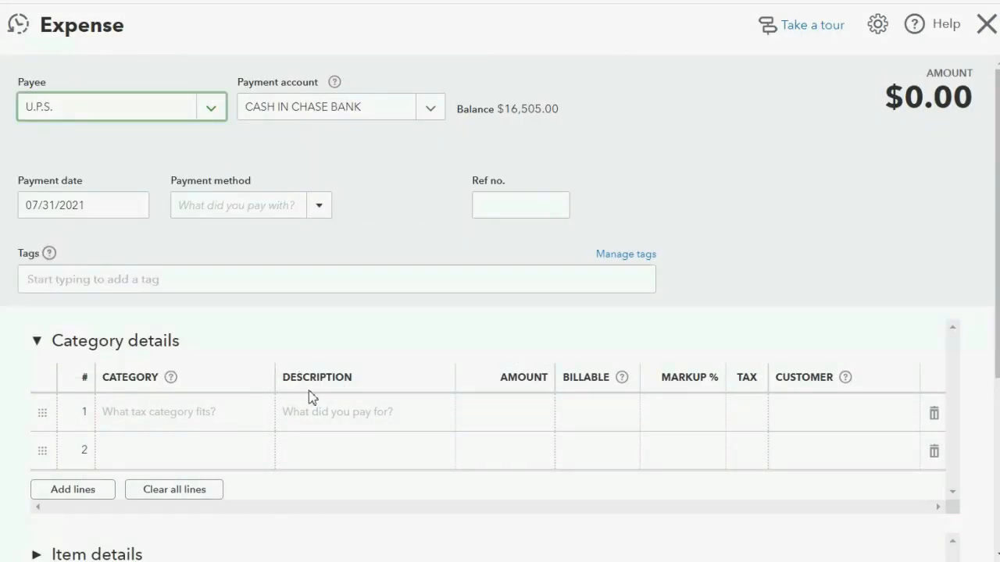
- Fill in the first category line with DELIVERY EXPENSE and an amount of 700
click(332, 416)
click(263, 414)
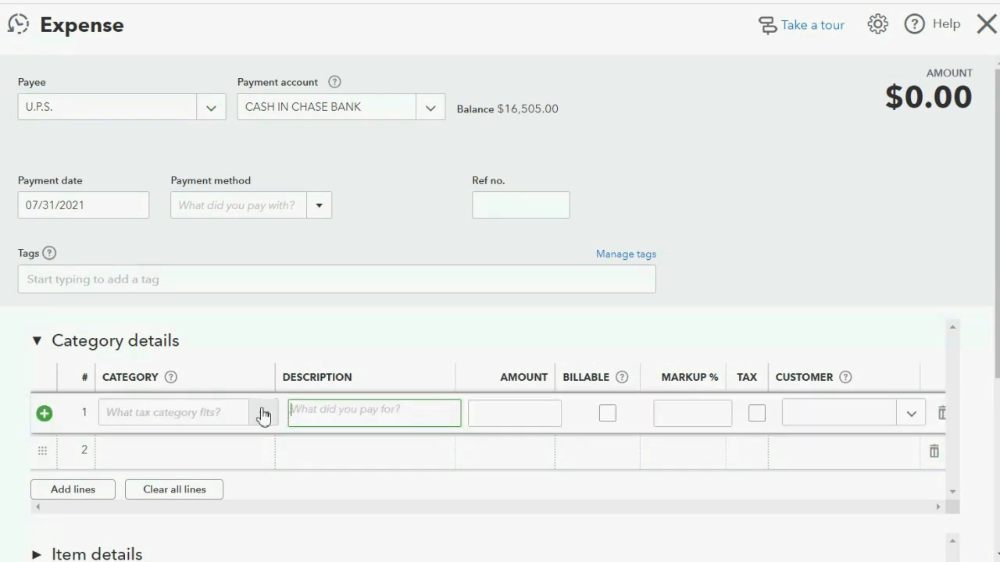
click(265, 229)
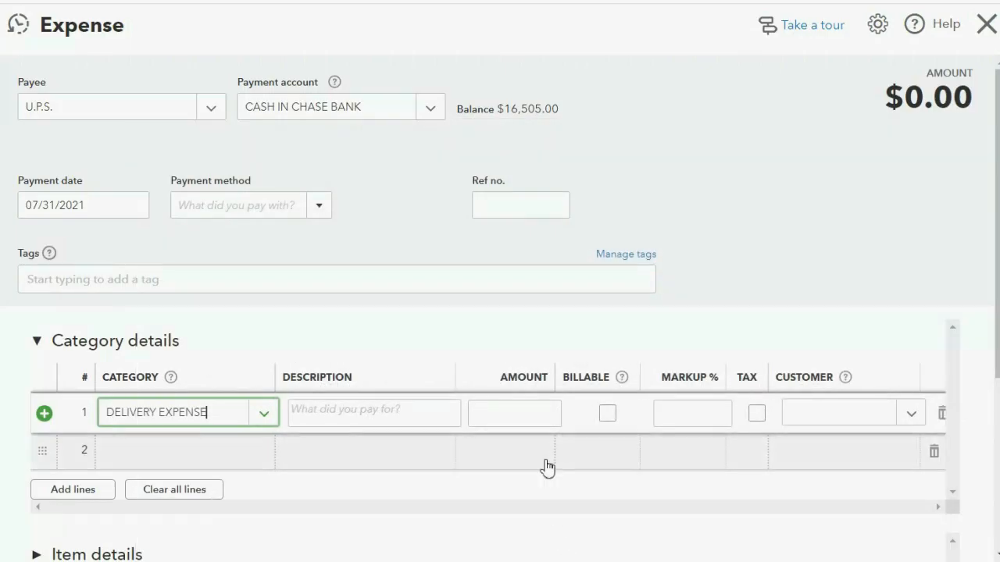
click(536, 415)
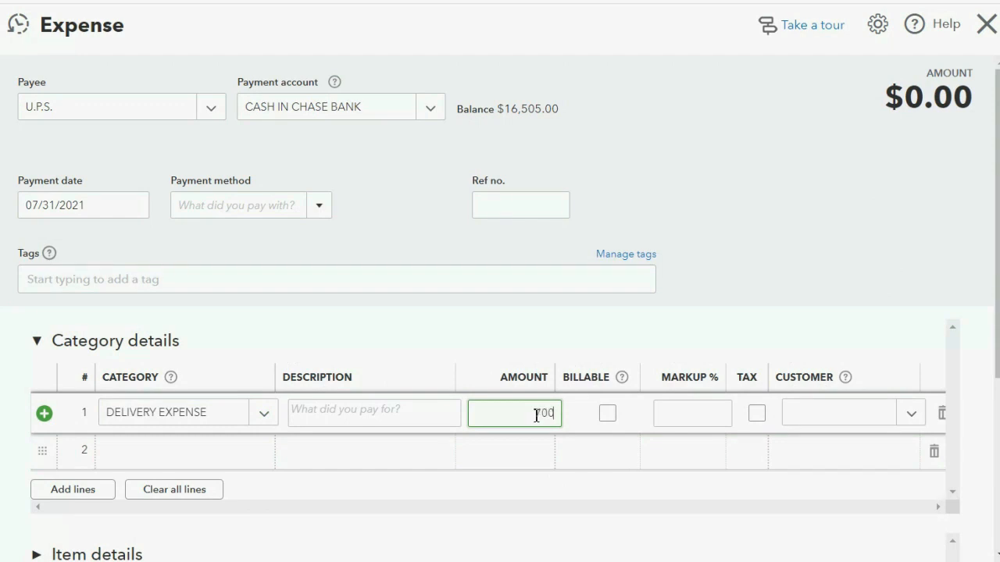
key(Tab)
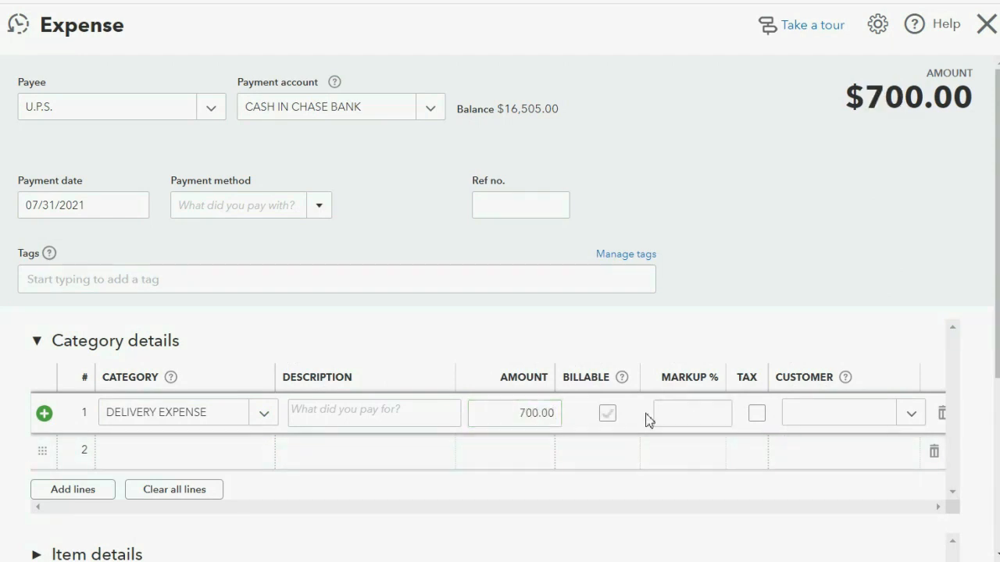
- Mark the delivery line as billable, assign it to the client the delivery was for, and save the expense
click(607, 415)
click(911, 414)
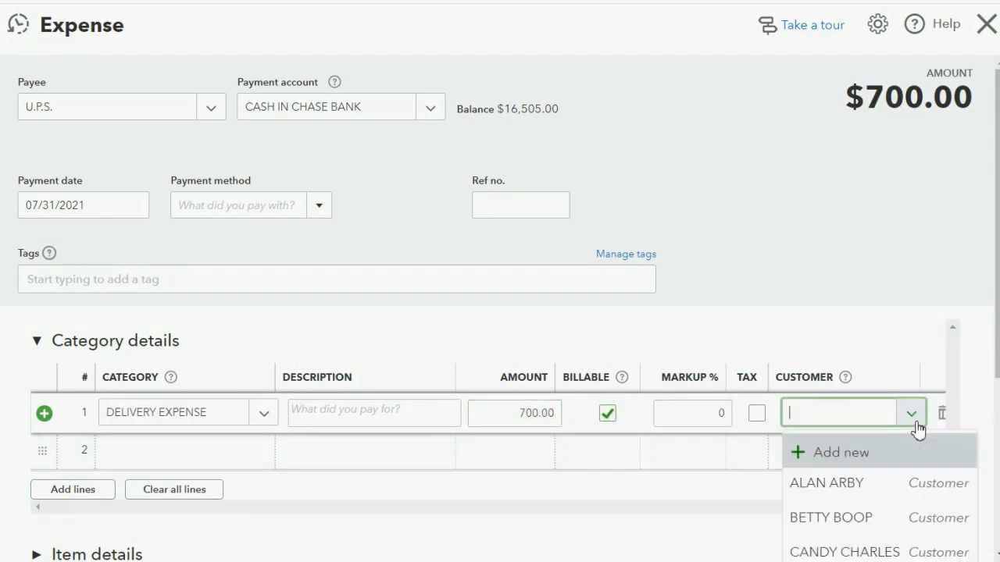
click(859, 518)
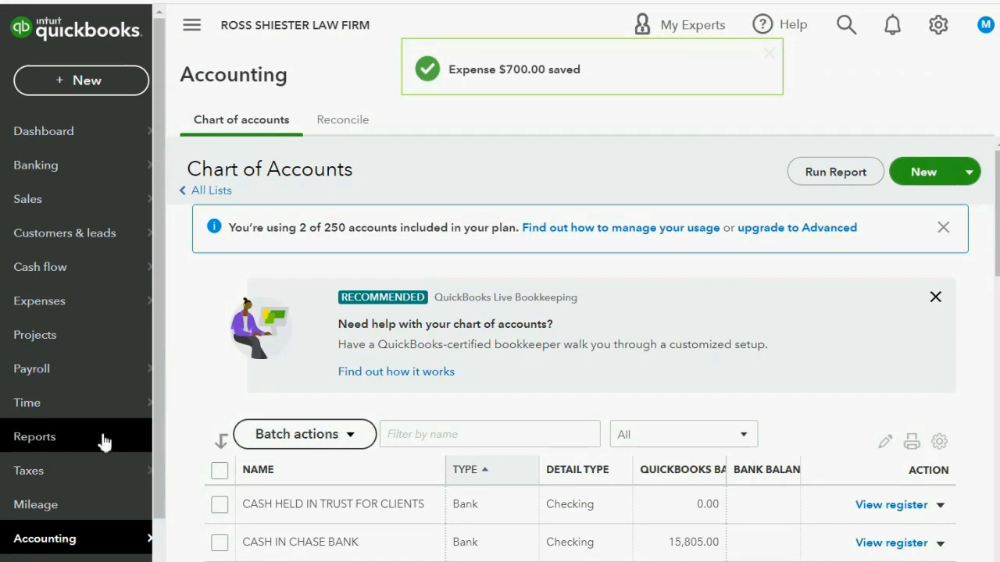
- Open the custom Trial Balance report and examine the transactions behind the DELIVERY EXPENSE balance, including their split accounts and amounts
click(103, 440)
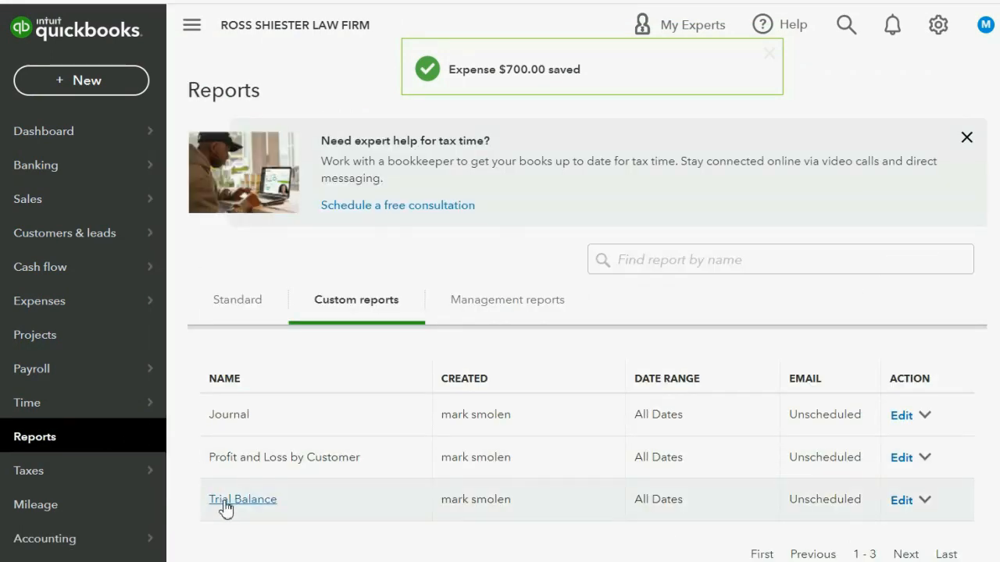
click(225, 506)
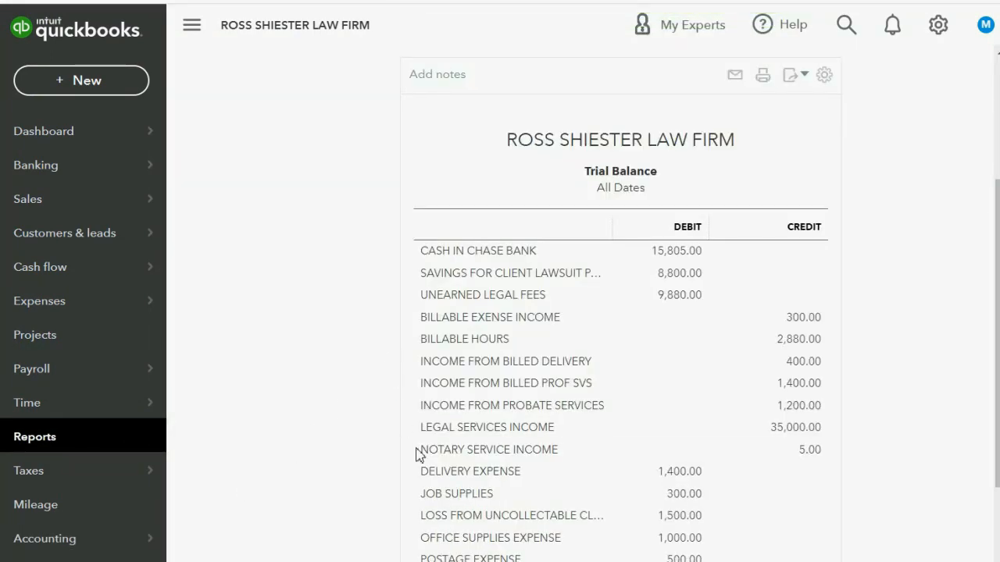
click(666, 475)
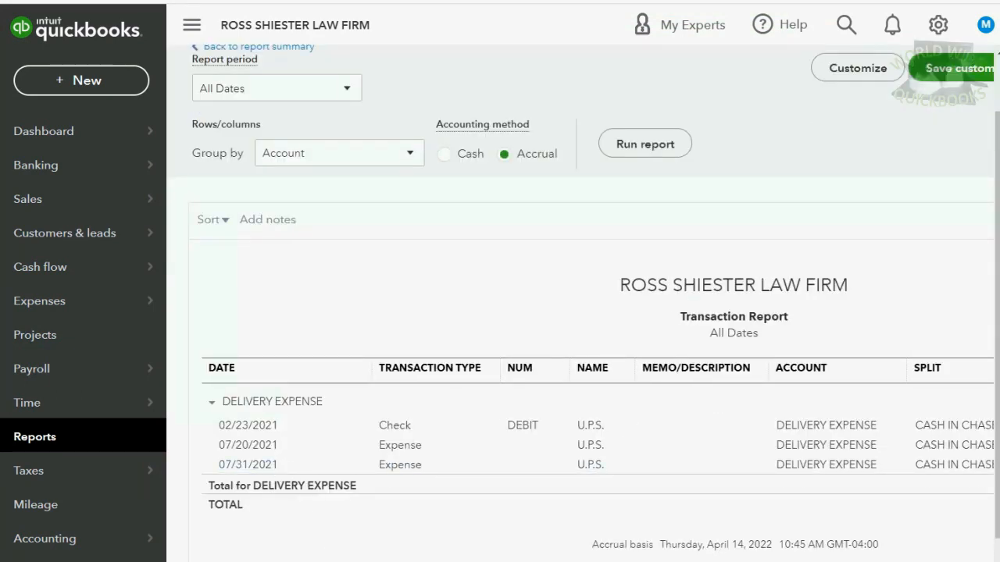
scroll(579, 382, right, 5)
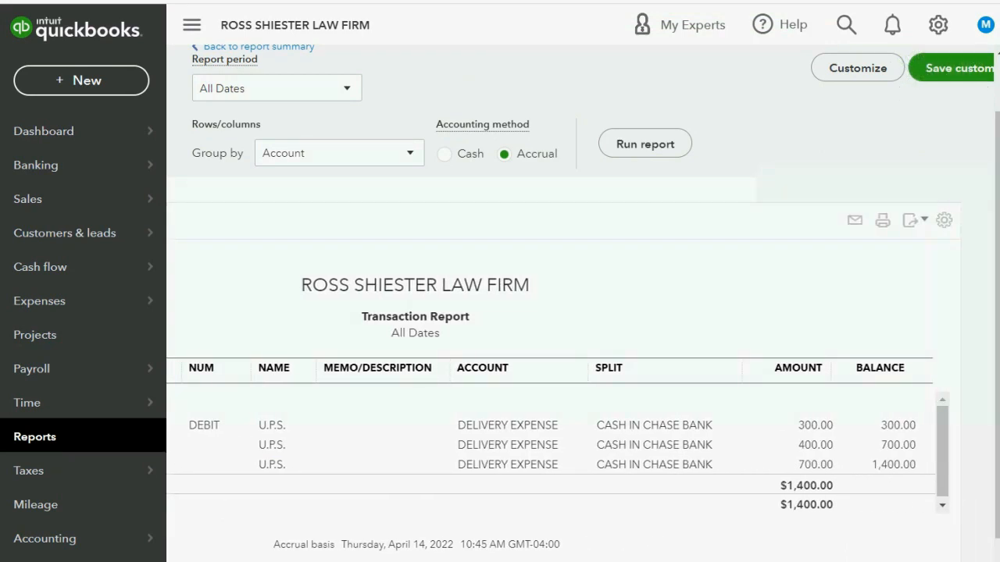
scroll(580, 382, left, 1)
scroll(580, 382, right, 1)
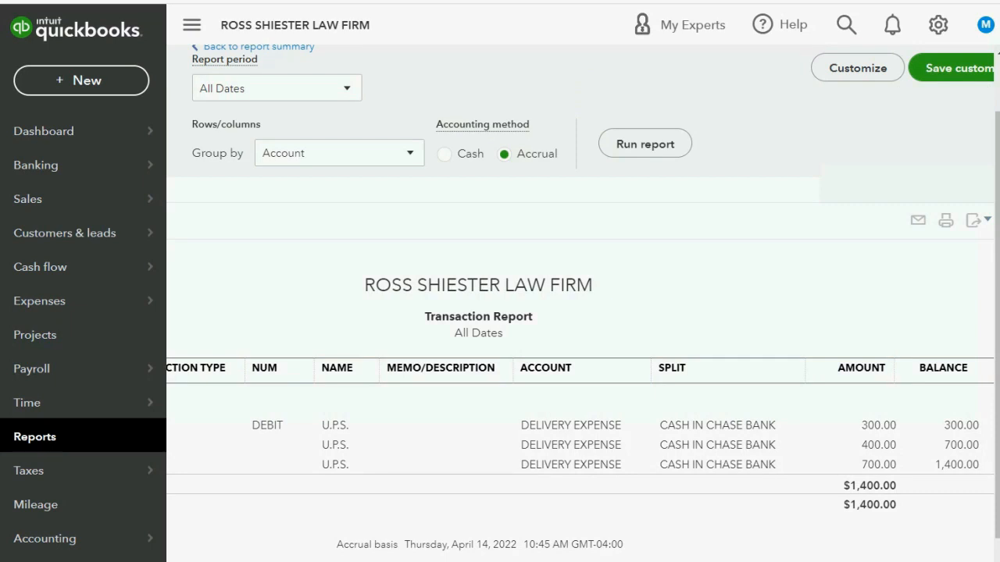
- Open the custom Profit and Loss by Customer report and examine the transactions behind the billed client's DELIVERY EXPENSE amount
scroll(336, 551, left, 4)
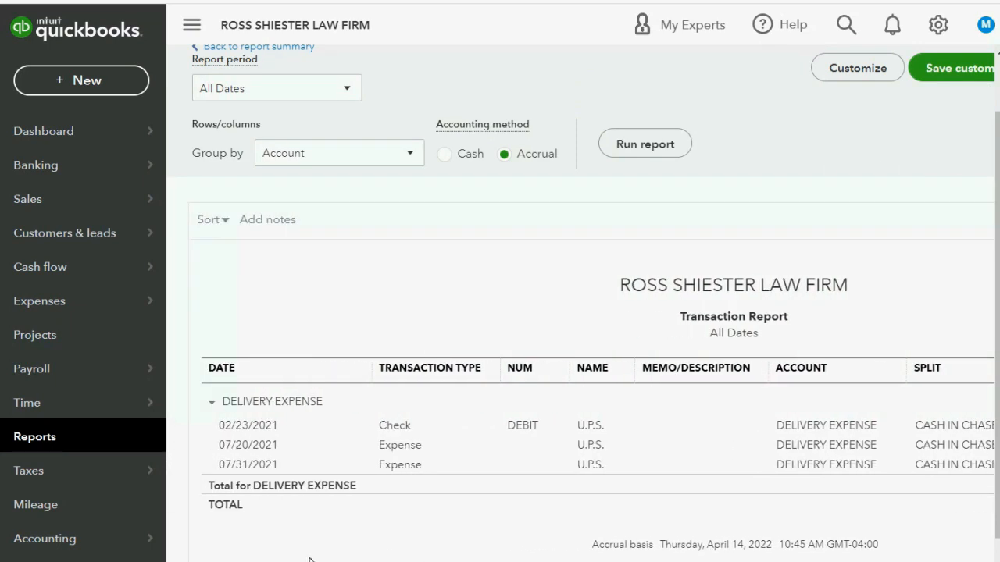
click(88, 444)
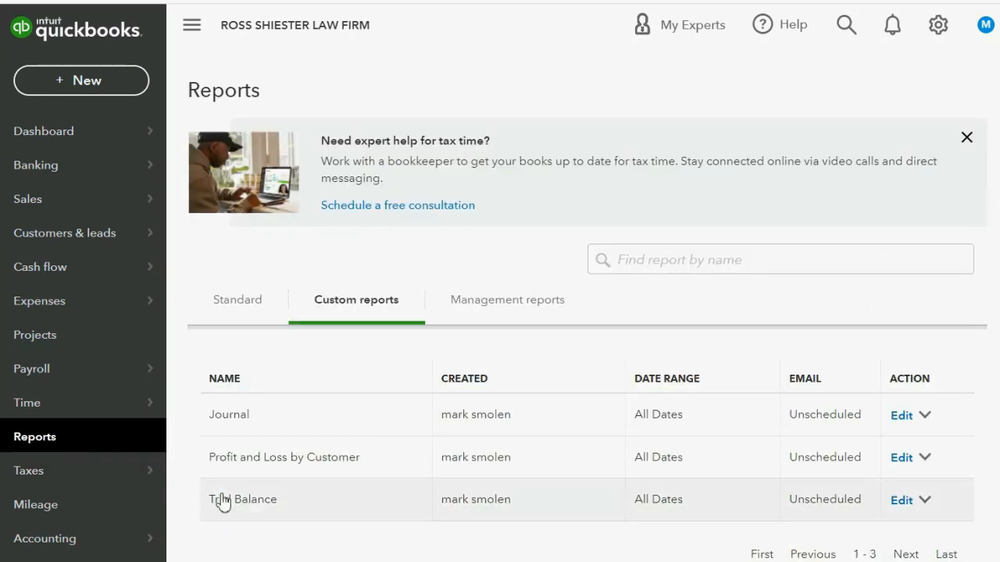
click(253, 467)
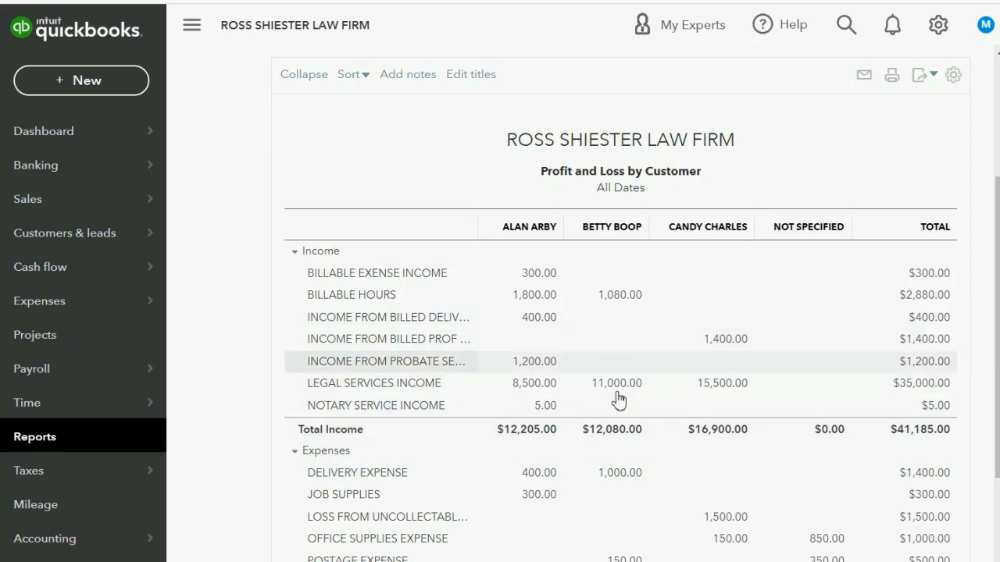
click(615, 473)
scroll(615, 475, down, 1)
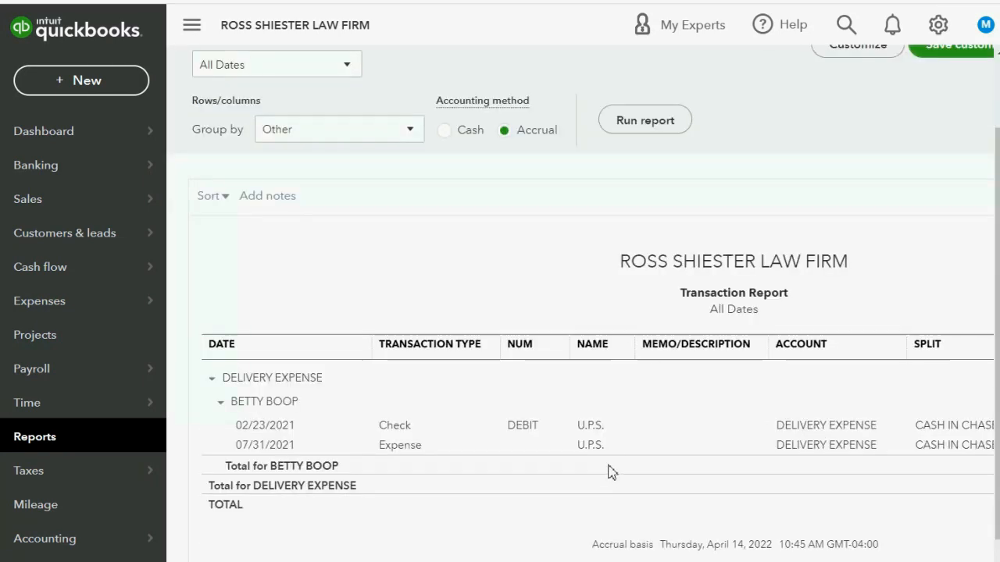
scroll(578, 367, right, 5)
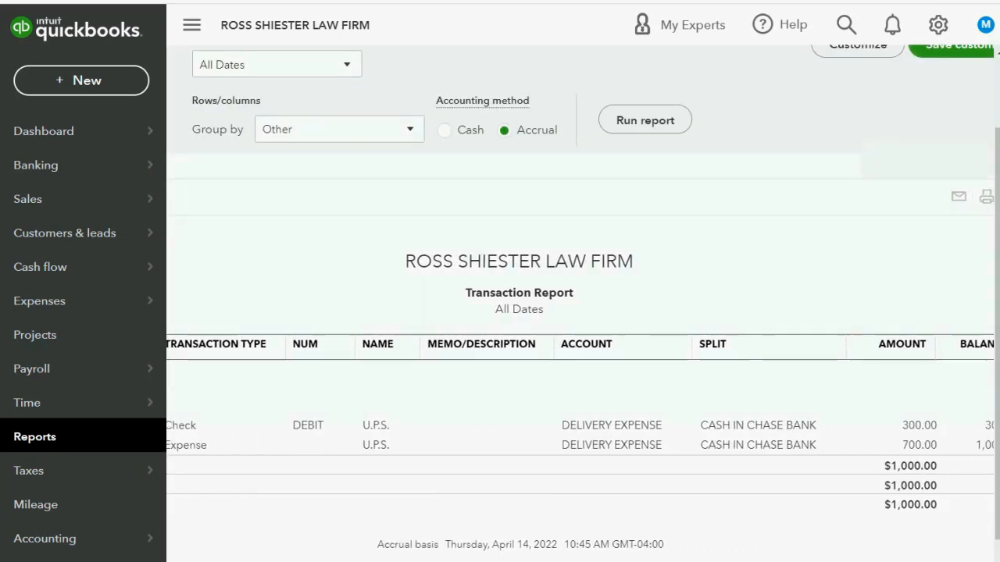
scroll(578, 367, left, 5)
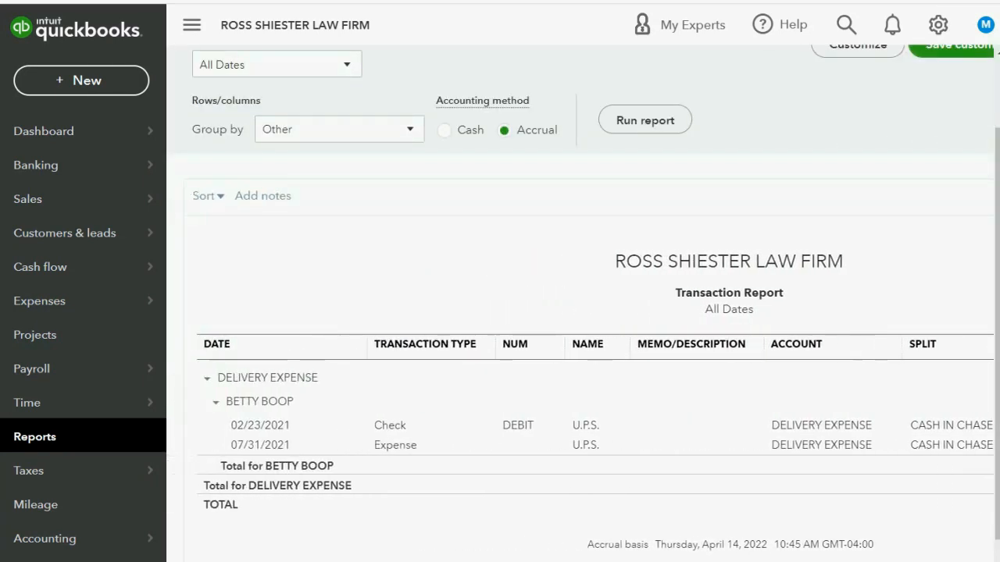
click(49, 436)
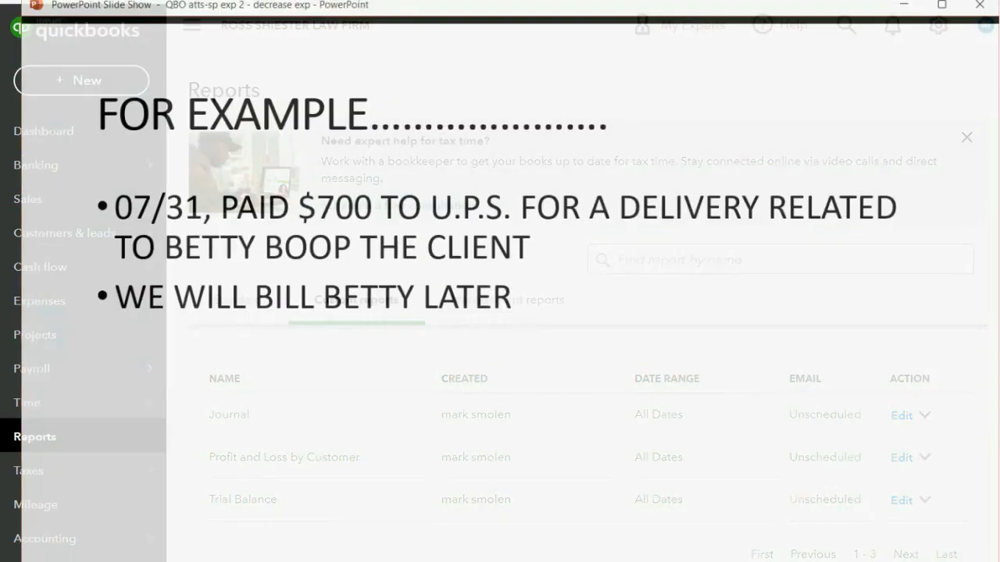
click(568, 507)
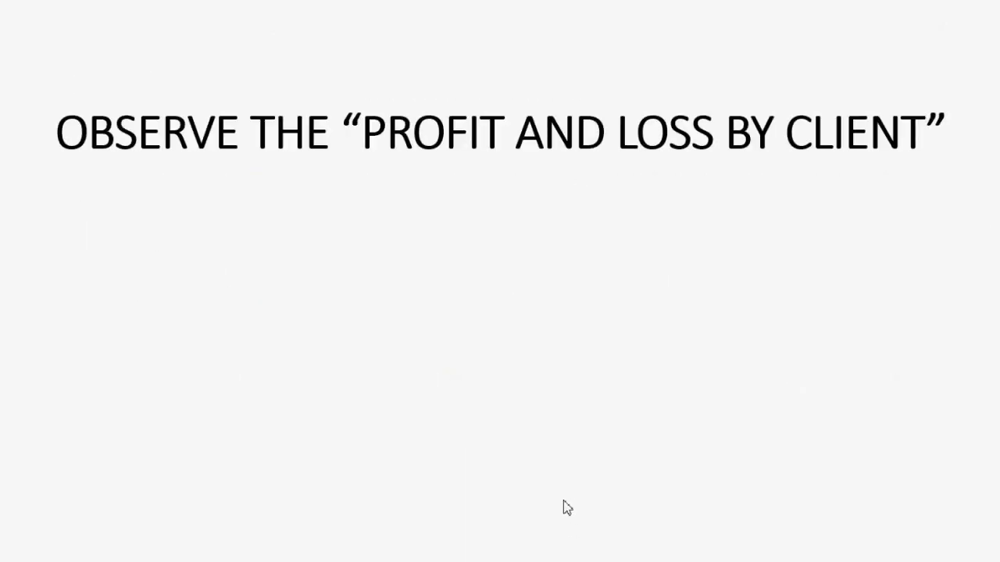
click(568, 507)
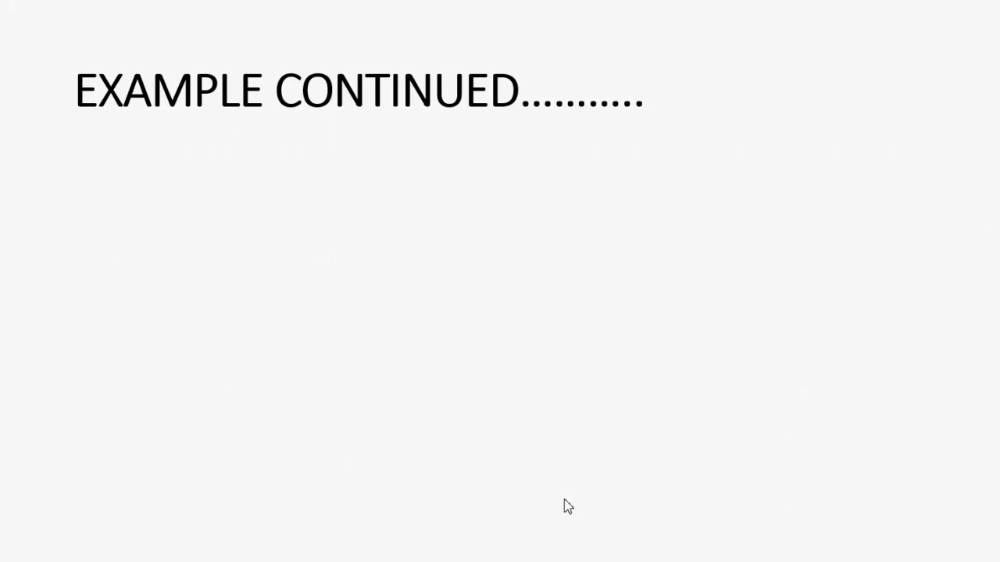
click(564, 500)
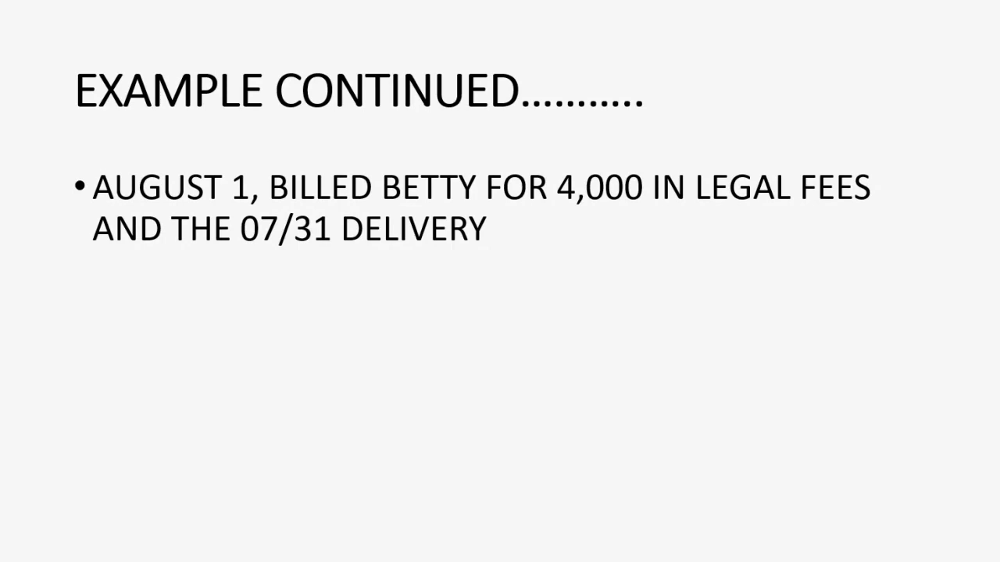
key(Right)
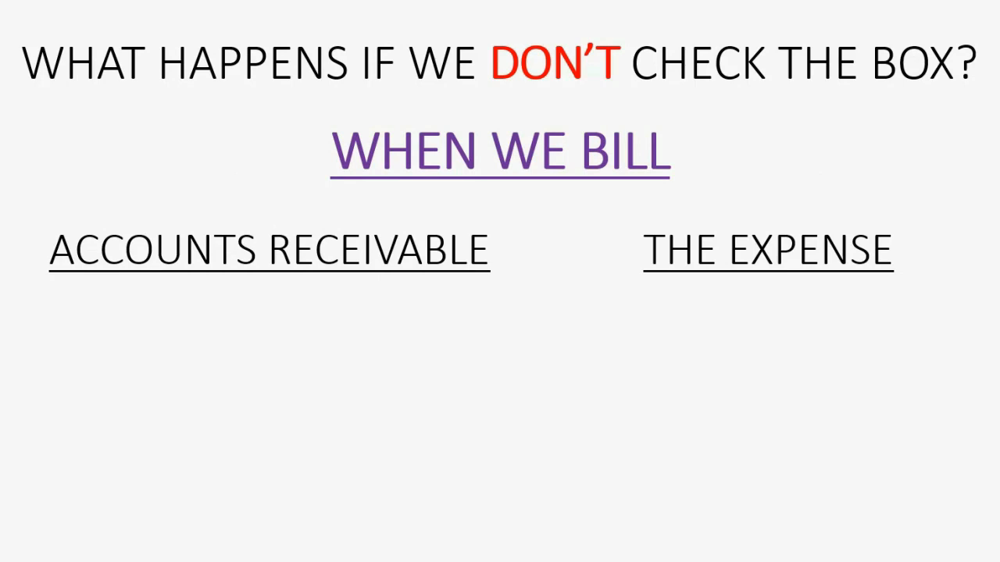
key(Right)
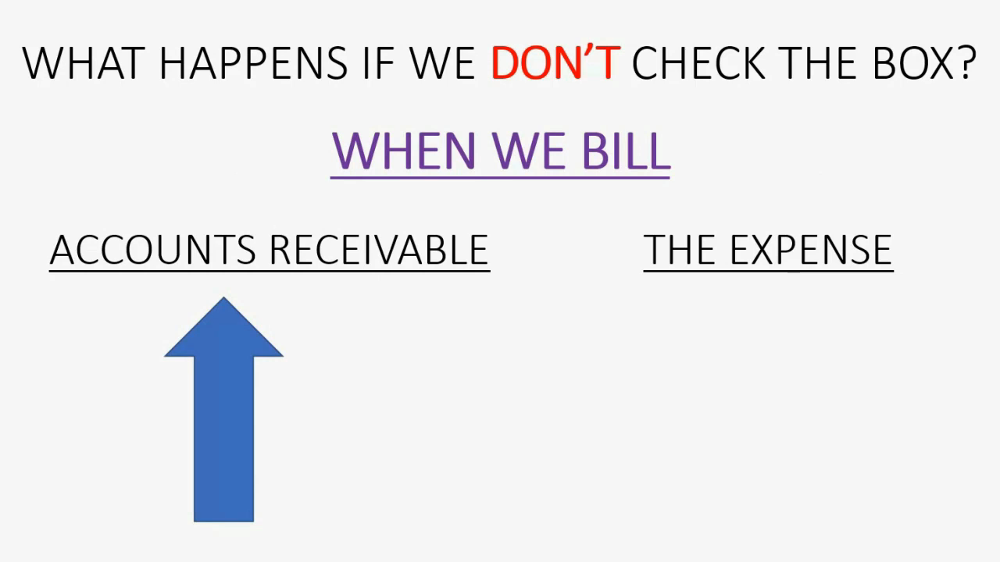
key(Right)
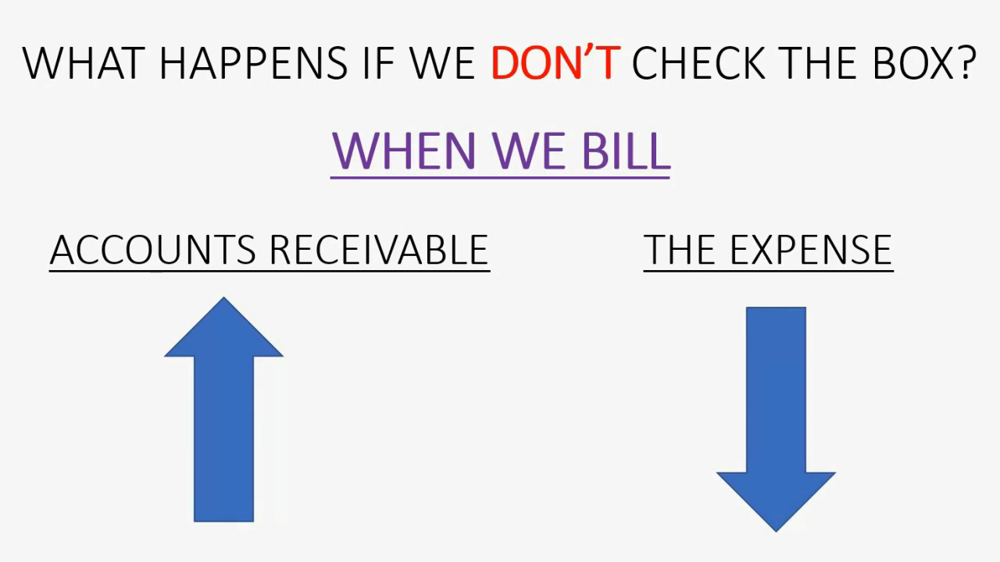
key(Right)
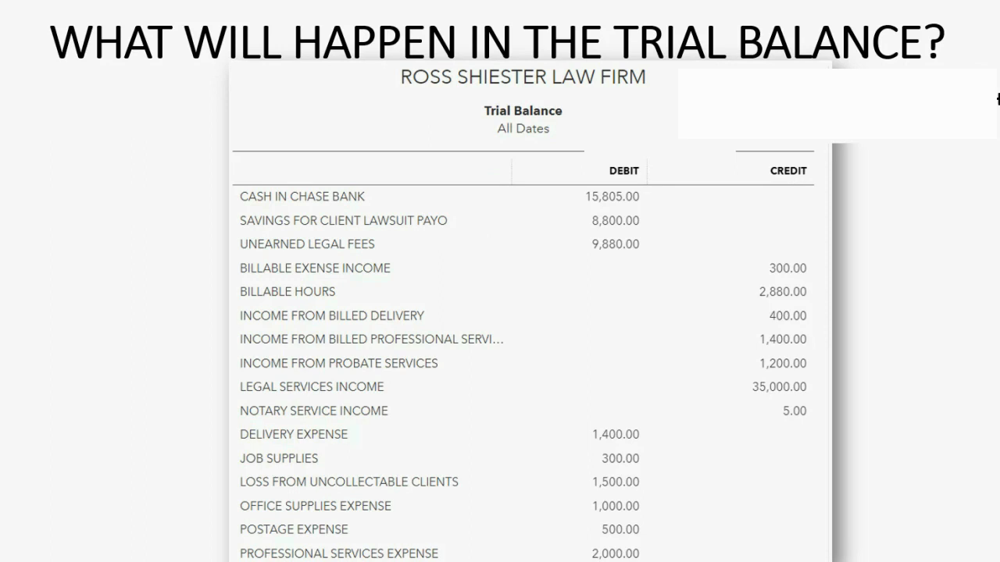
key(Right)
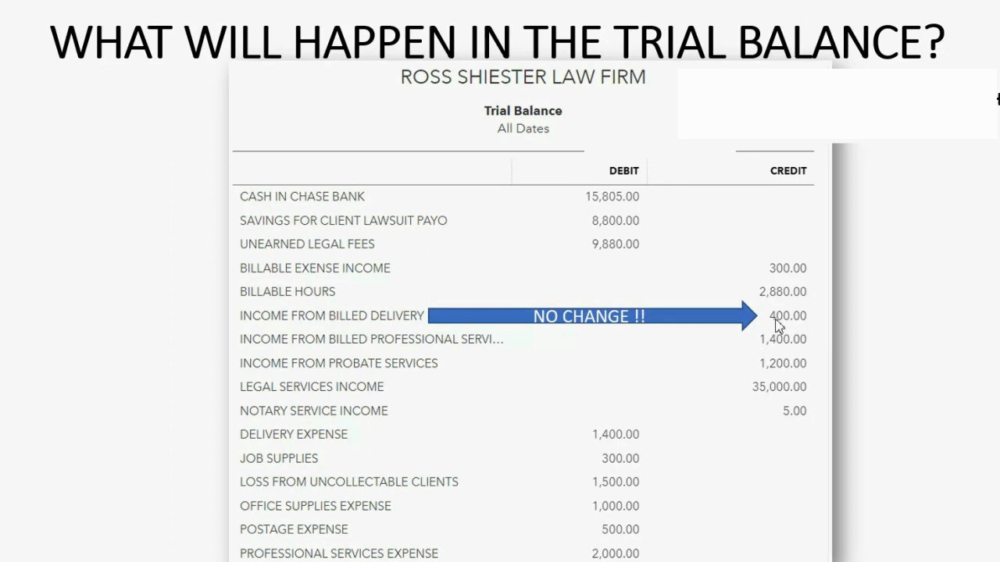
key(Right)
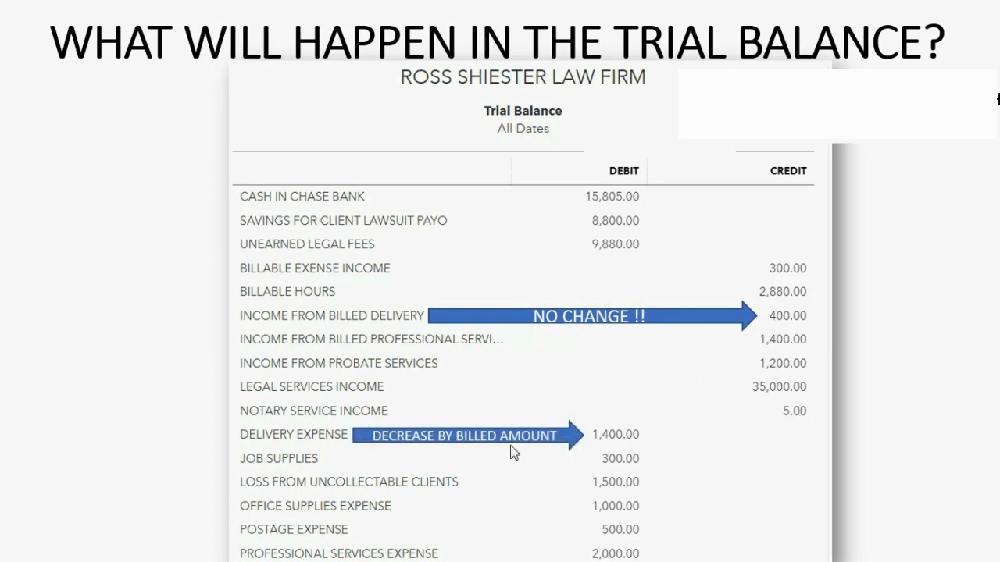
key(Right)
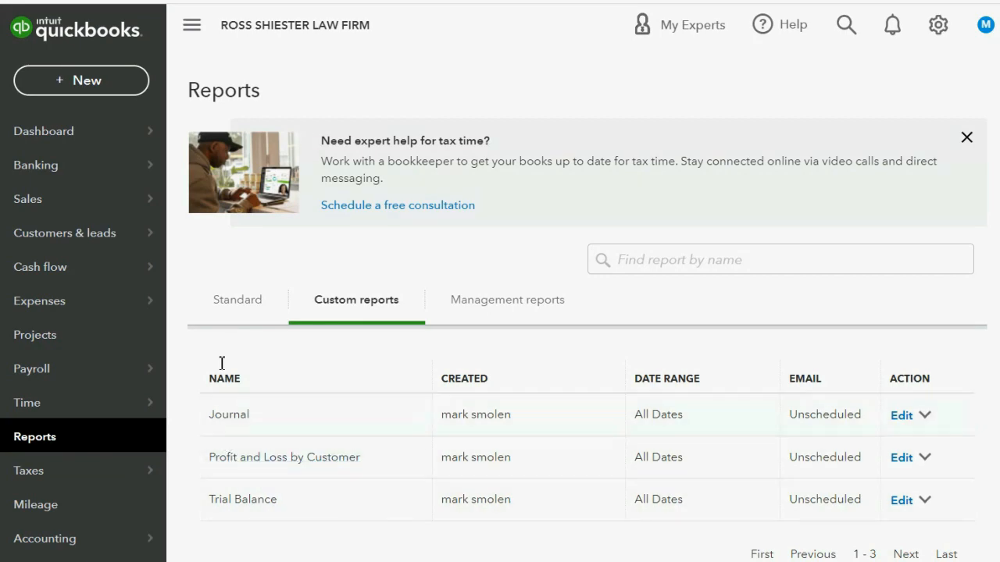
- Create a new invoice for the client the delivery was for and add the $700 billable expense to it
click(107, 87)
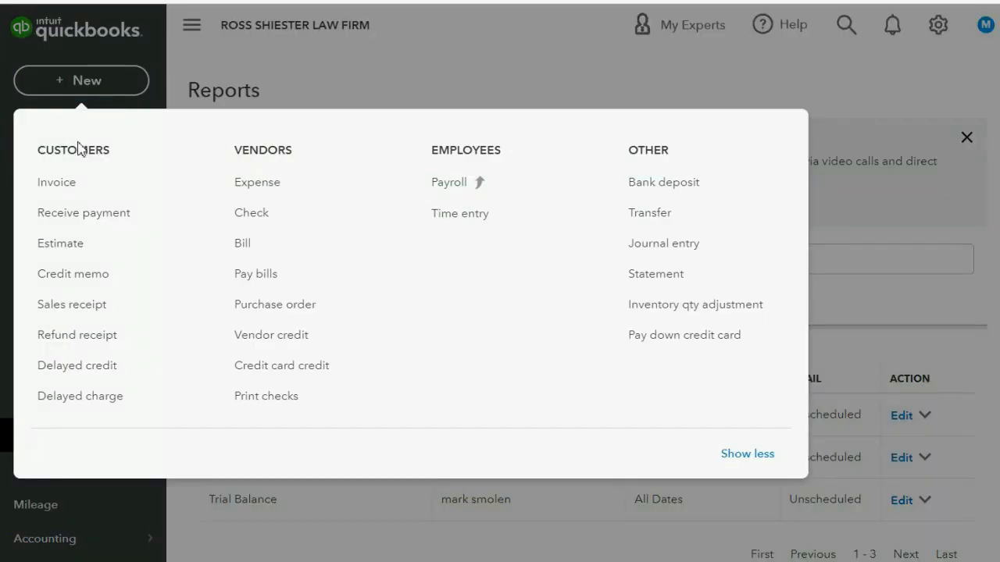
click(74, 191)
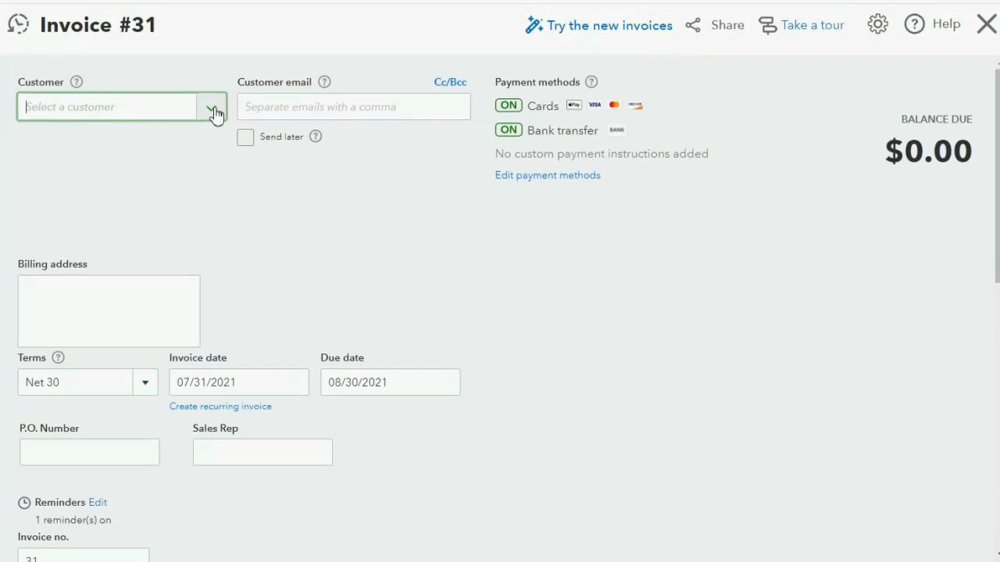
click(213, 112)
click(178, 214)
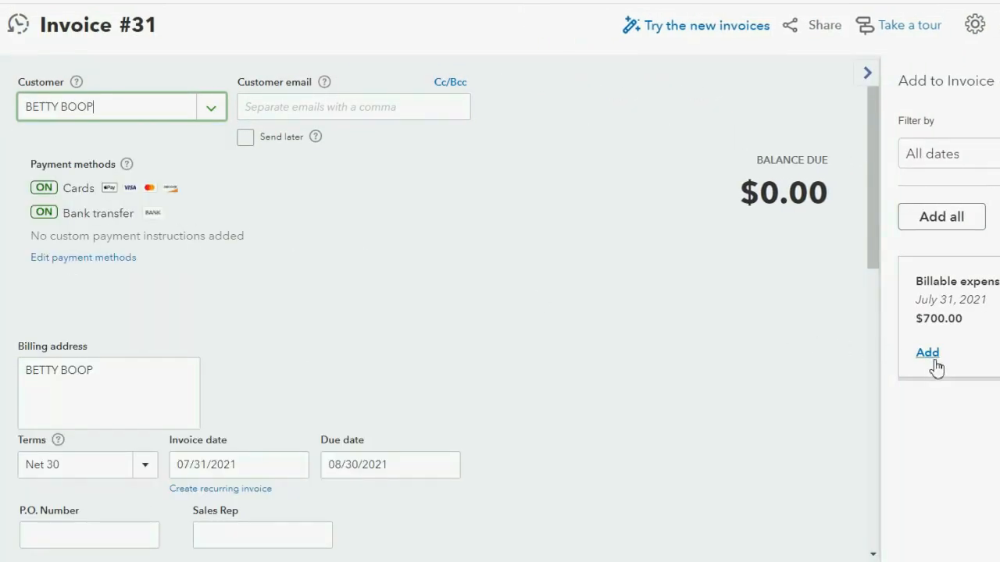
click(928, 356)
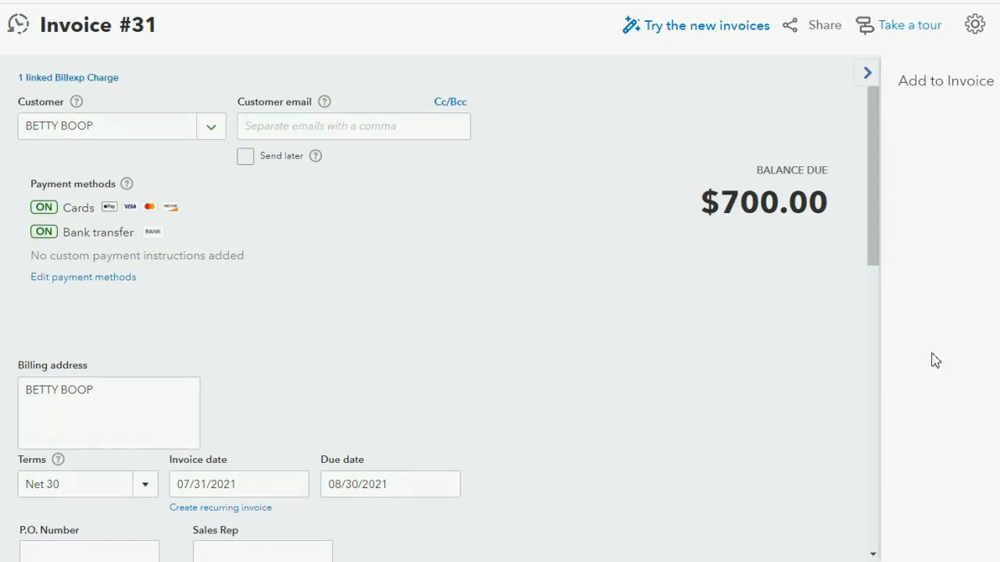
- Set the invoice date to August 1, 2021
click(307, 483)
click(294, 403)
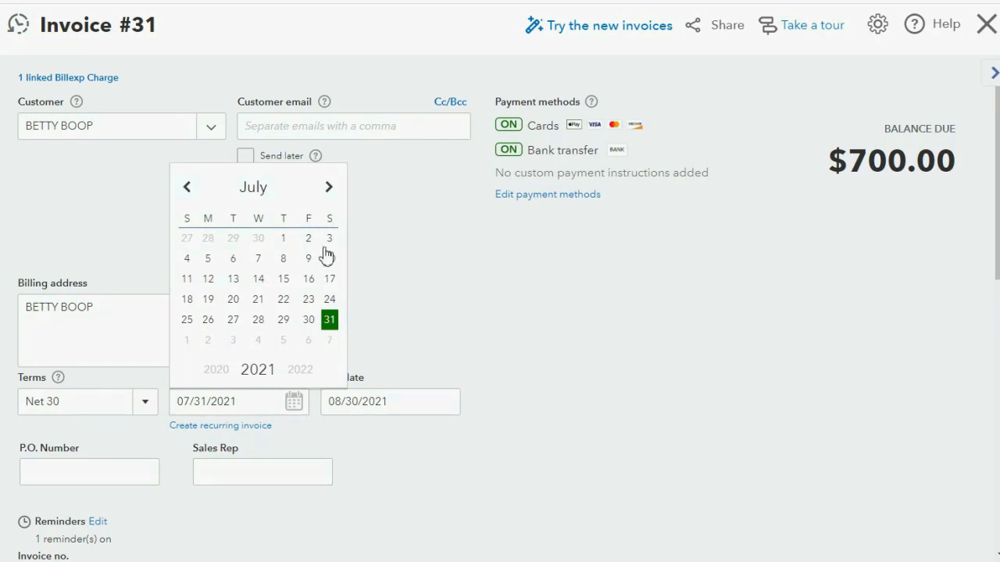
click(331, 188)
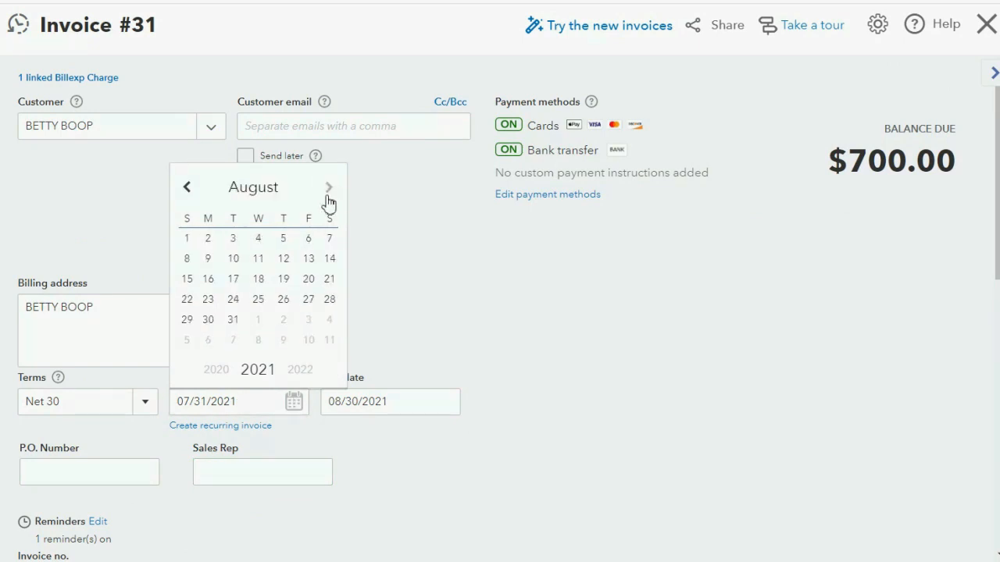
click(188, 239)
- Add LEGAL SERVICES RENDERED with an amount of 4000 on the second invoice line and save the invoice
scroll(211, 281, down, 5)
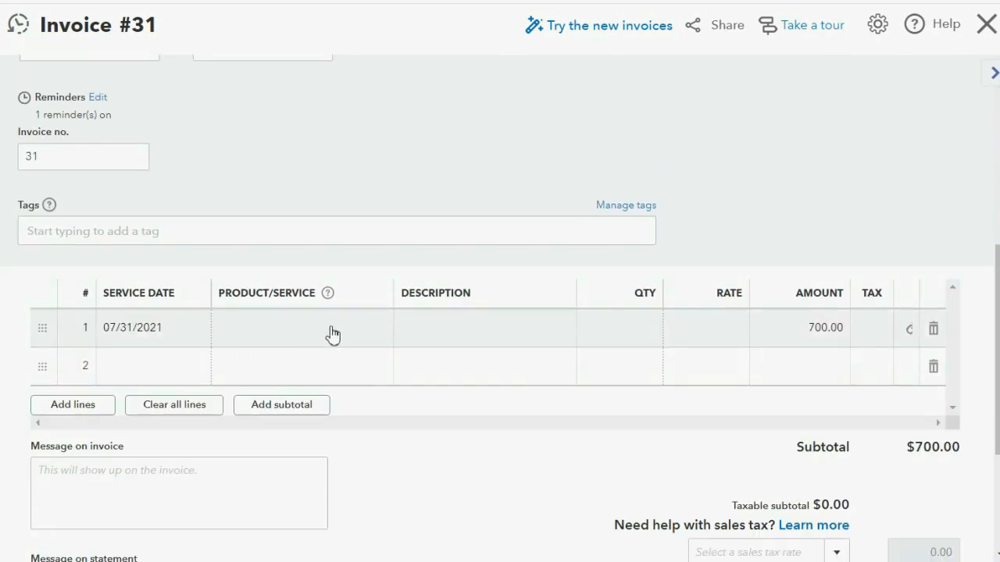
click(342, 370)
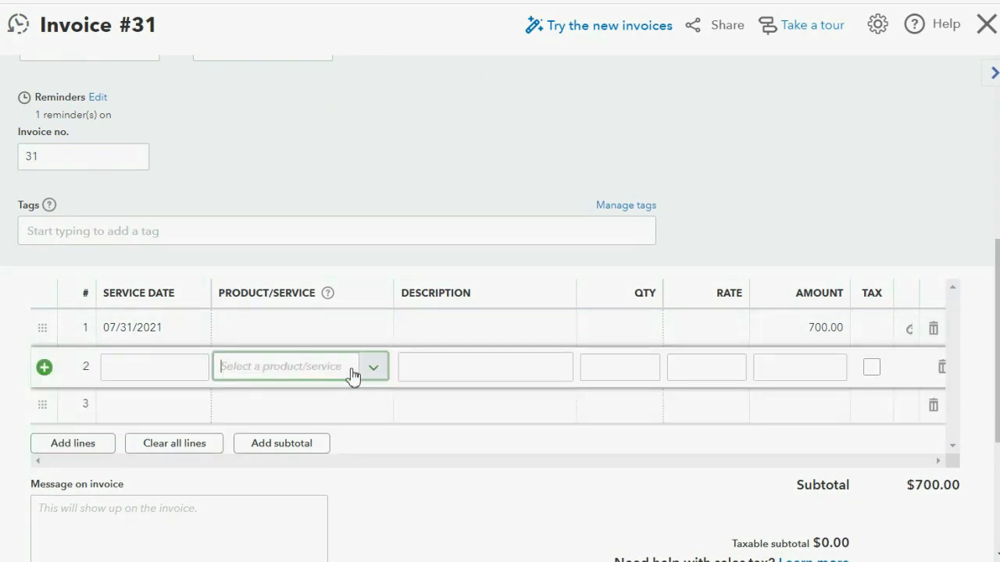
click(375, 370)
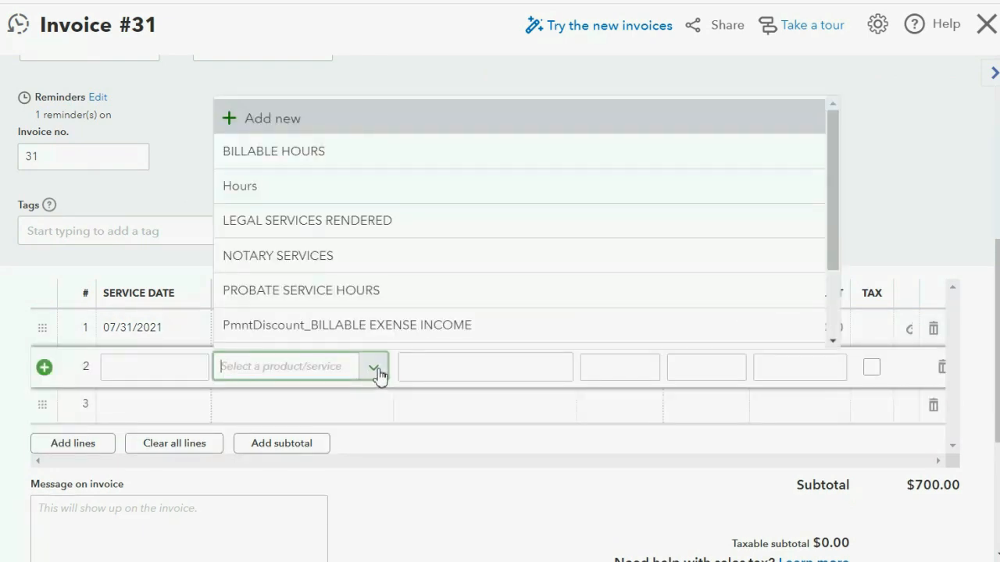
click(364, 232)
click(785, 368)
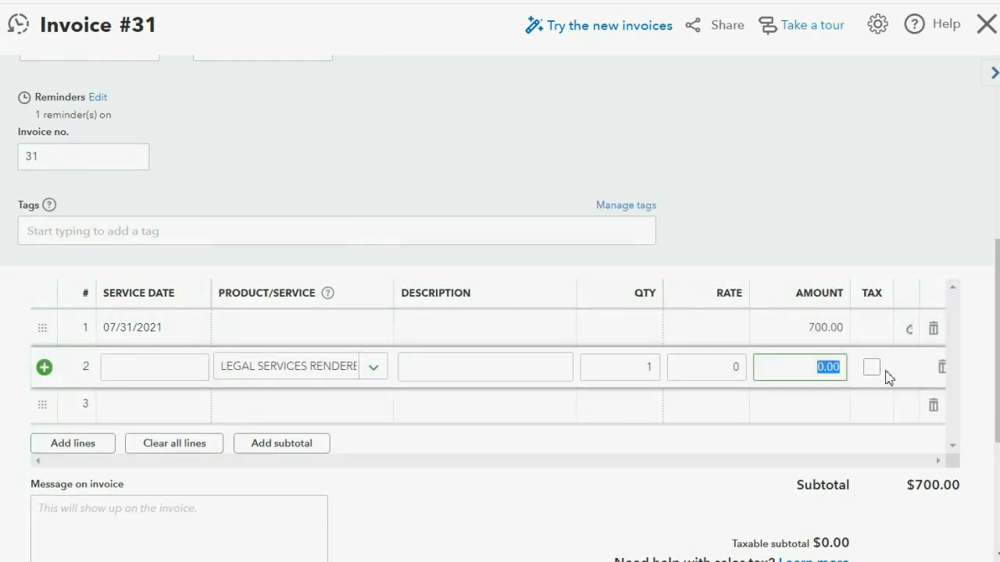
text(4000)
key(Tab)
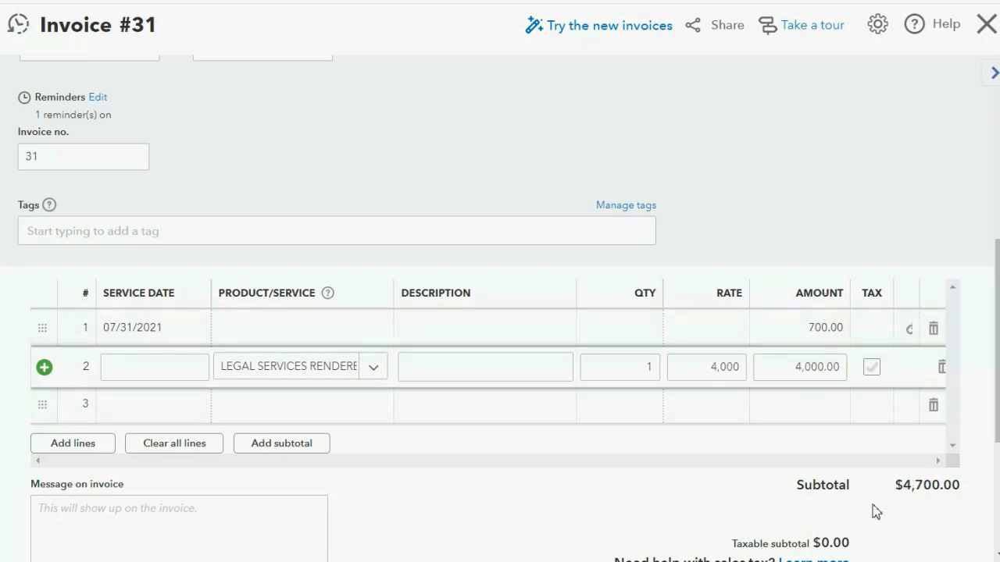
click(877, 513)
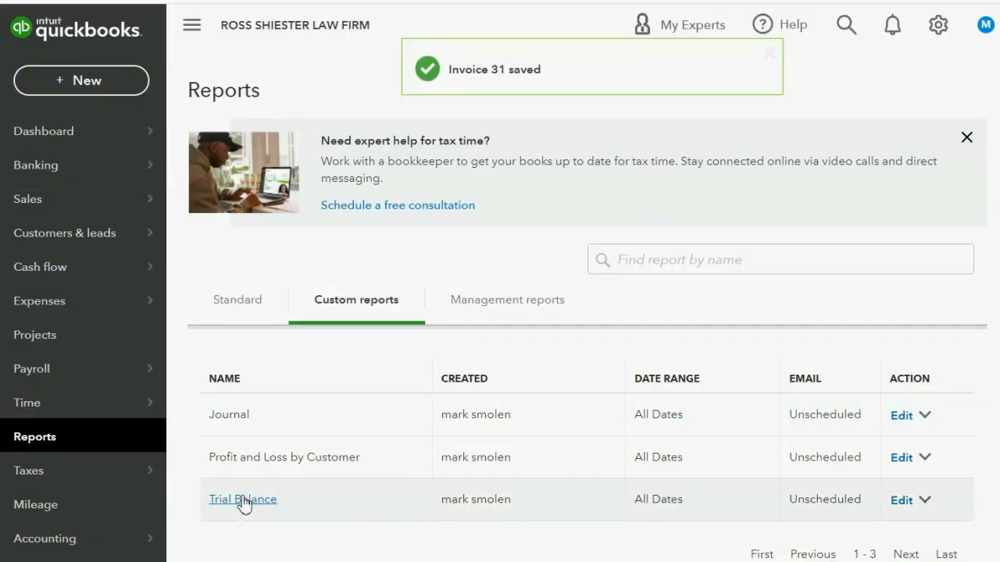
- Open the custom Trial Balance report and examine how the new invoice is posted among the DELIVERY EXPENSE transactions
click(243, 500)
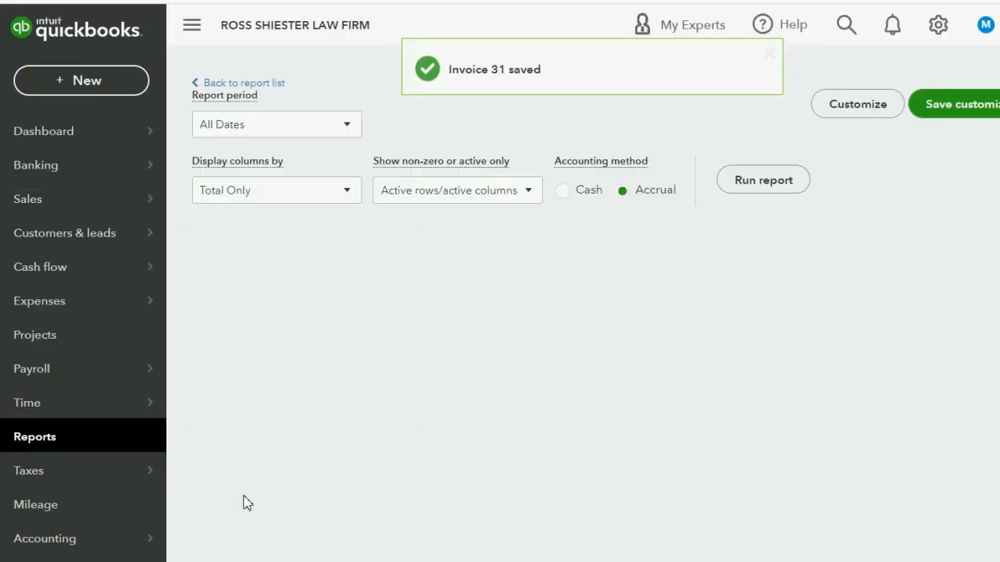
scroll(784, 485, down, 3)
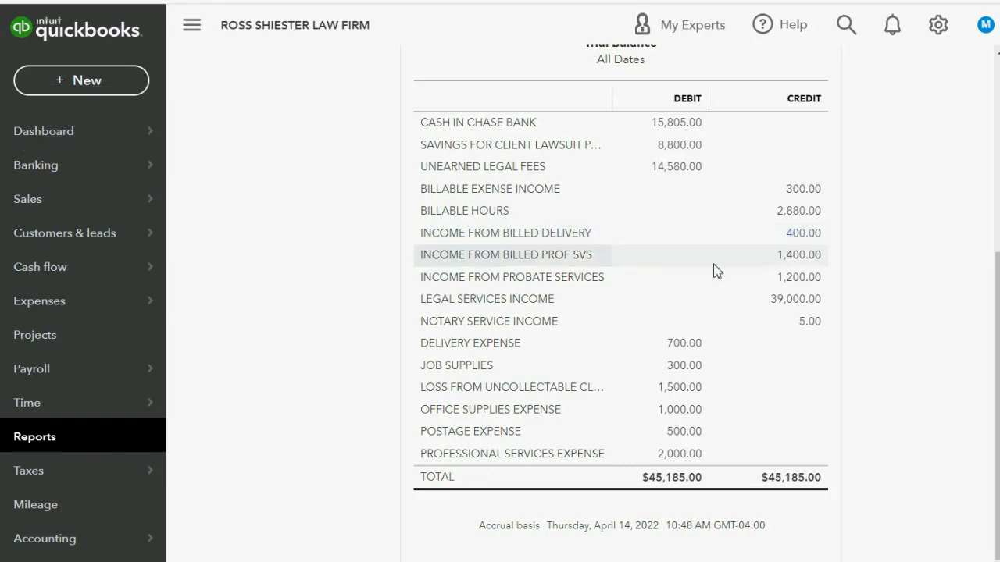
double_click(684, 346)
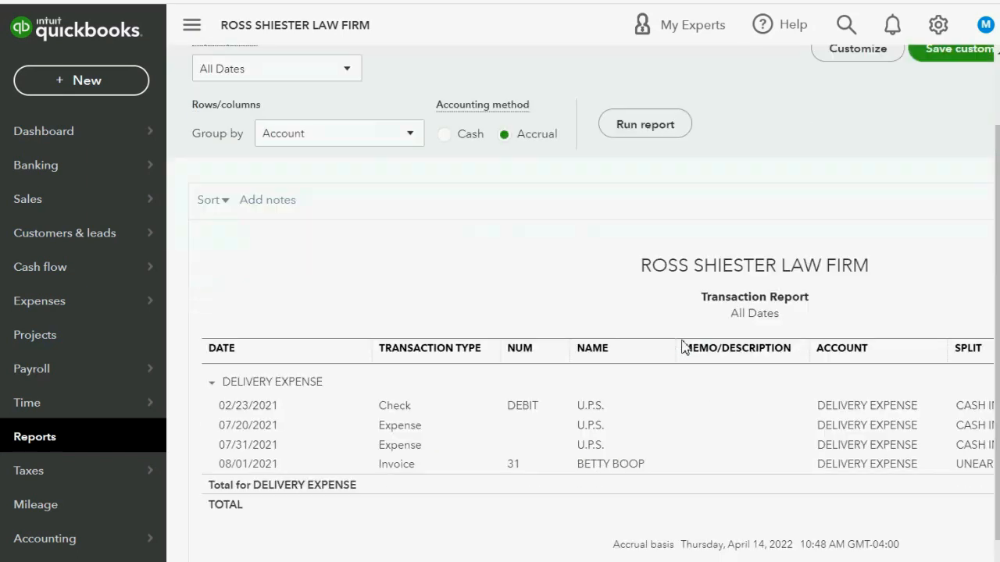
scroll(580, 367, right, 5)
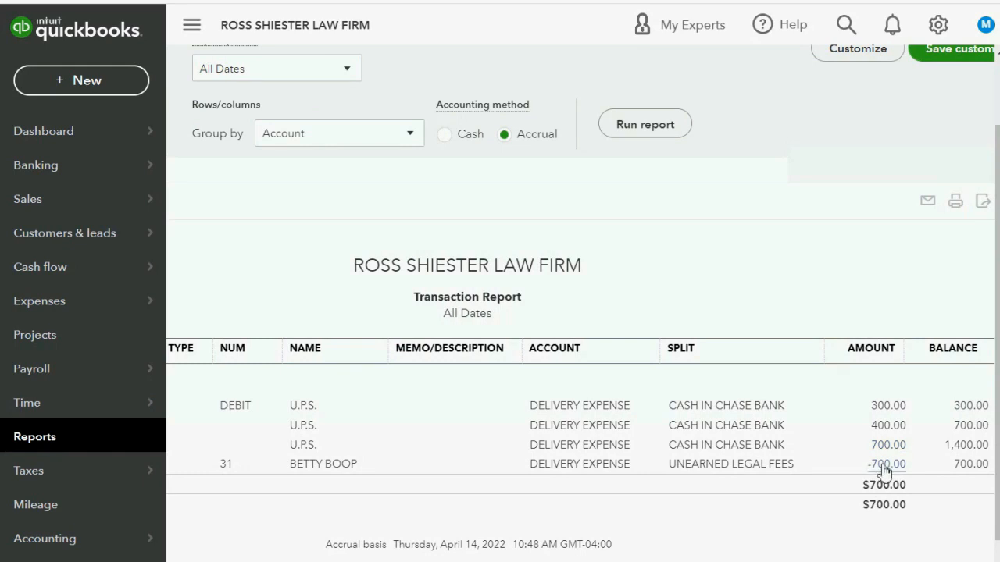
- Reopen the custom Trial Balance to review the income and expense account balances, and return to the custom reports list
click(88, 440)
click(242, 503)
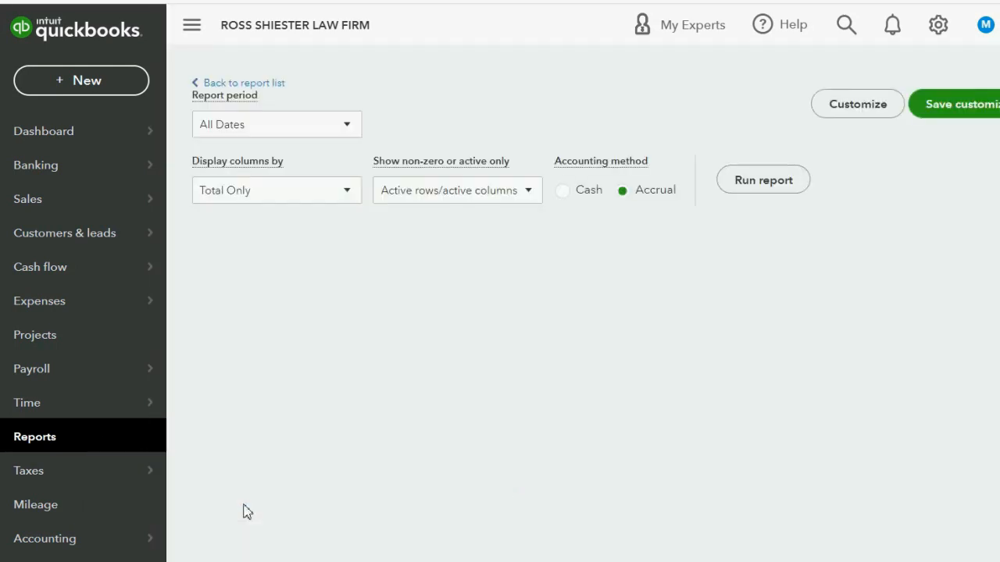
scroll(246, 511, down, 3)
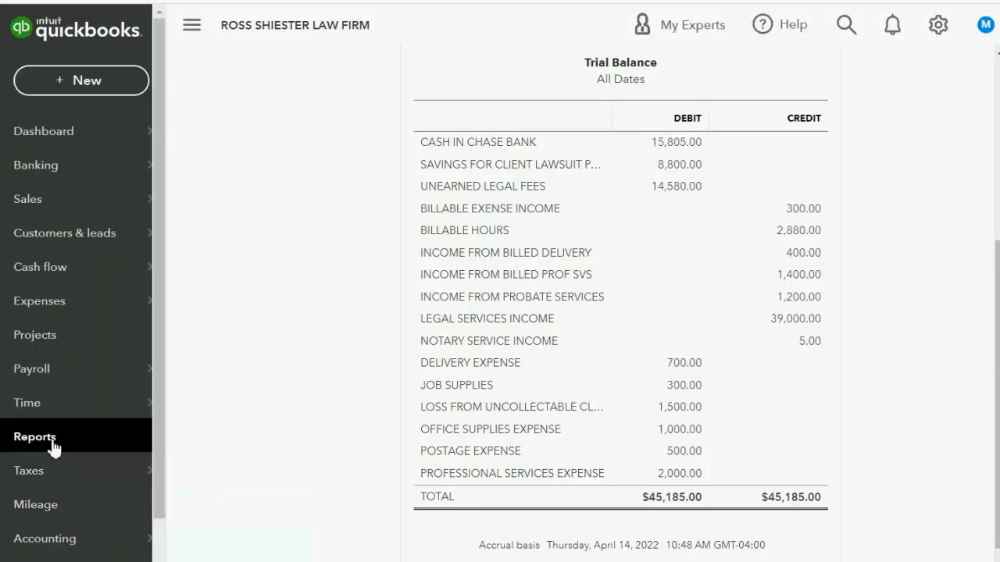
click(53, 446)
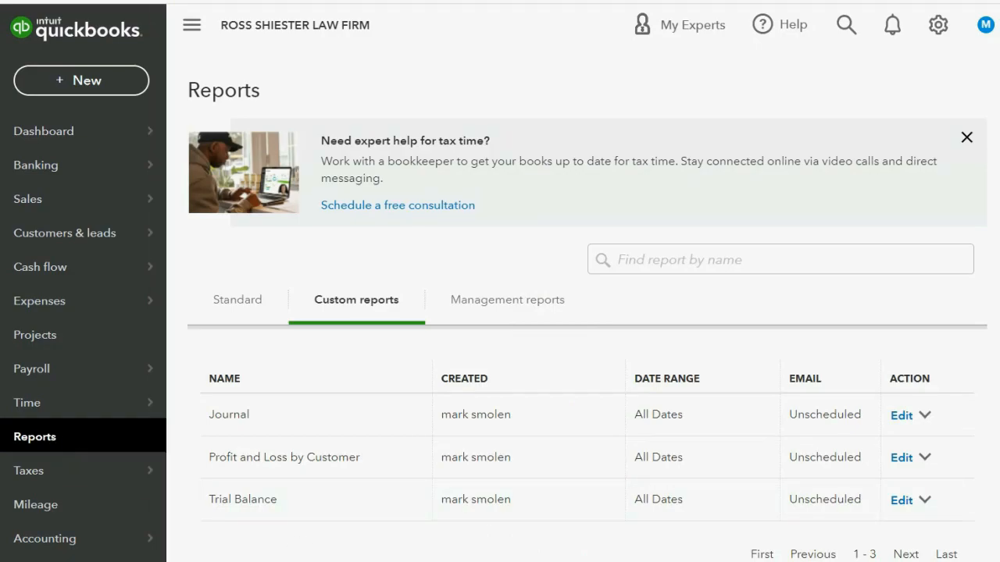